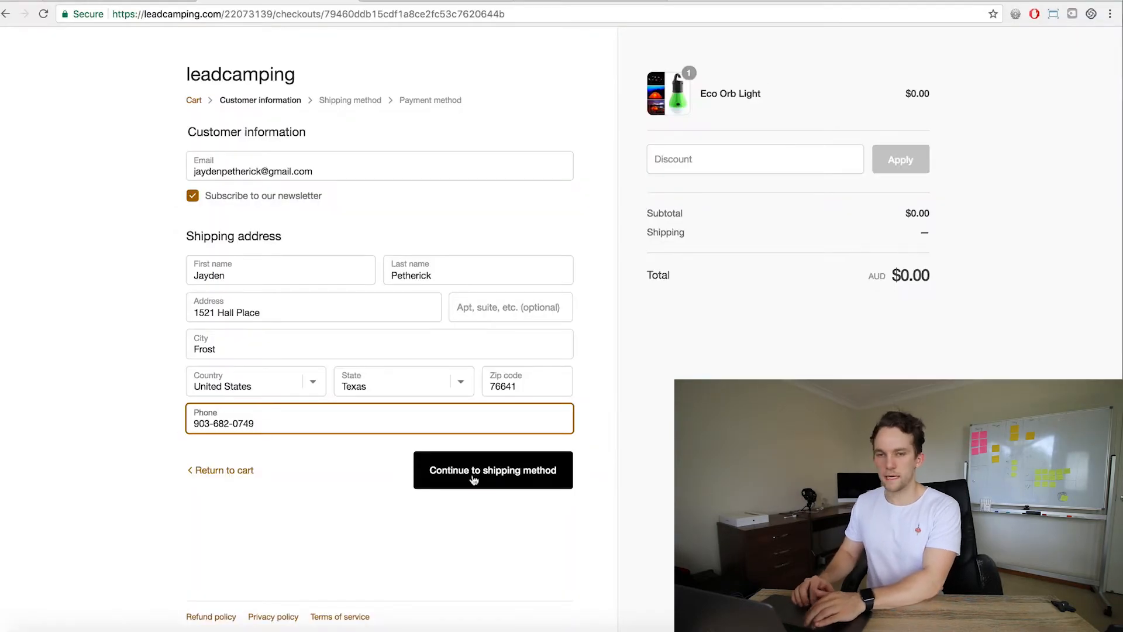
# Continue the store checkout past the customer information and shipping method pages to the payment page
pyautogui.click(474, 472)
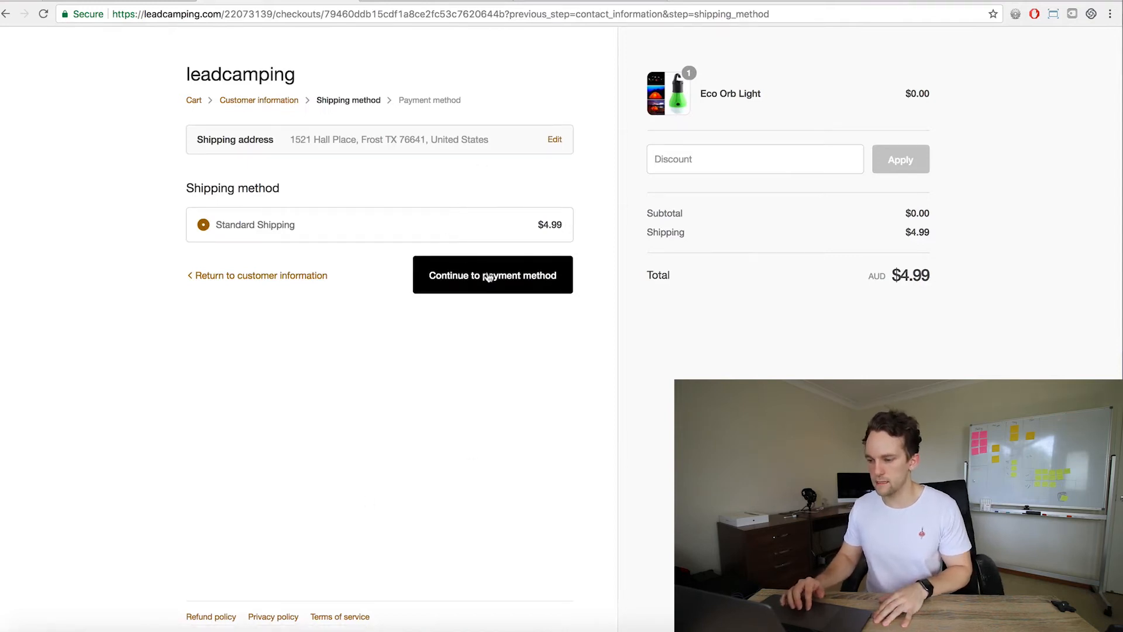
pyautogui.click(485, 275)
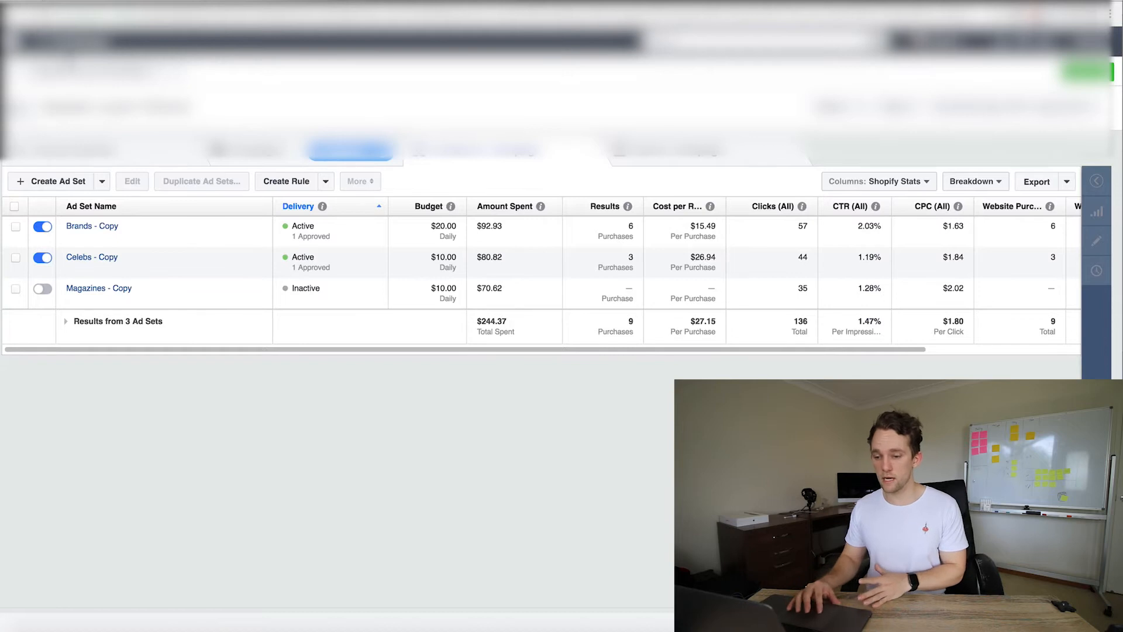
# Open the Lead Camping Retargetting custom audience from Audiences and start editing it
pyautogui.click(69, 53)
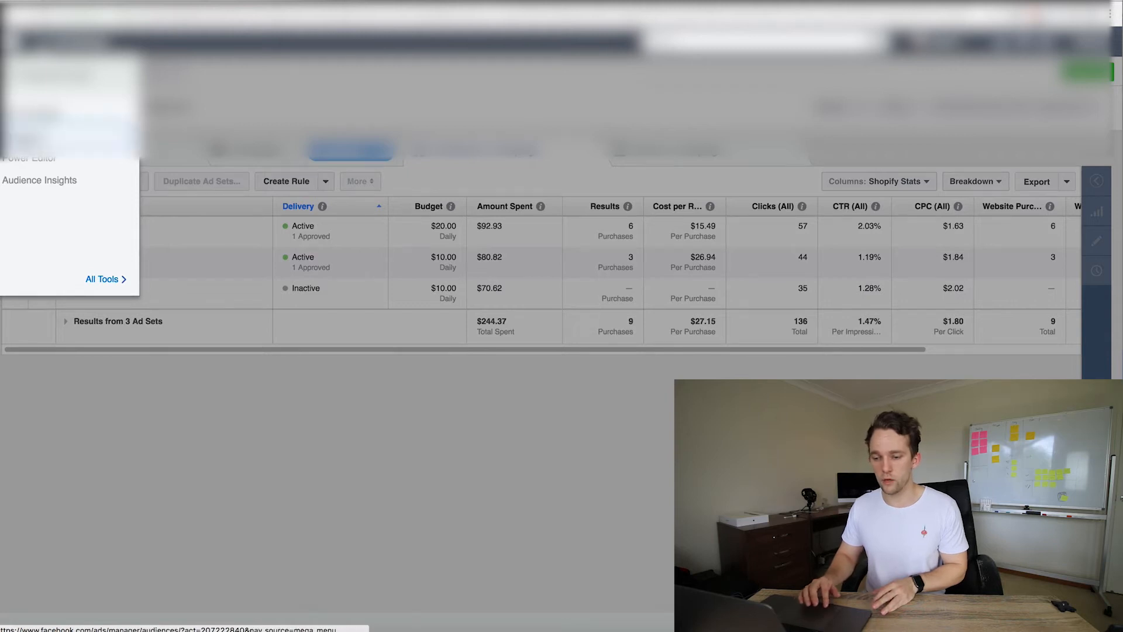
pyautogui.click(32, 124)
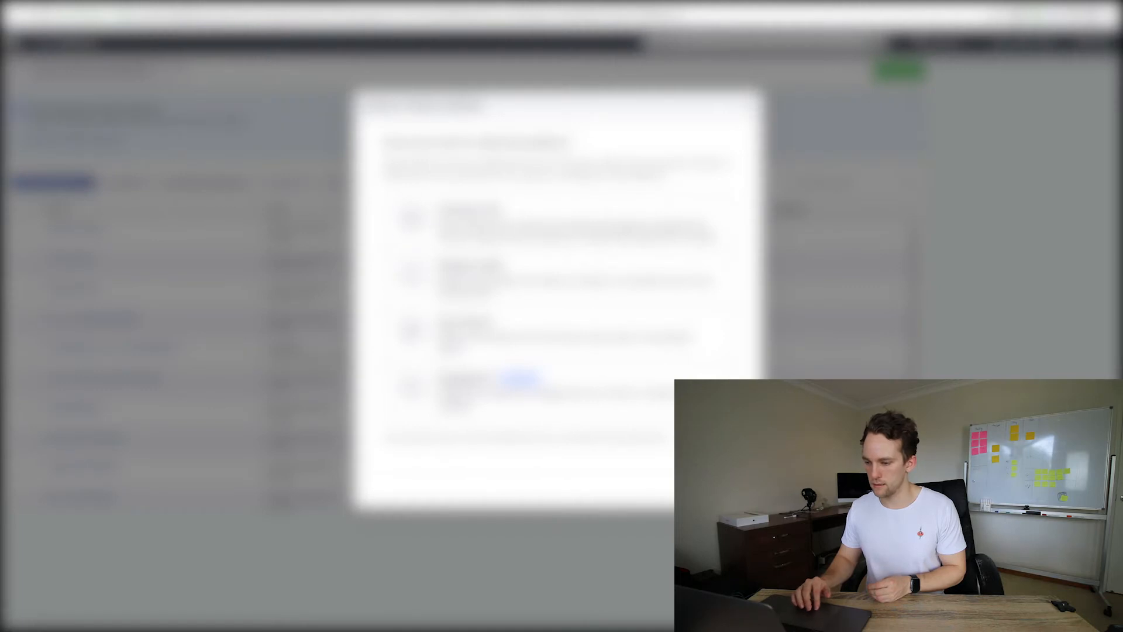
pyautogui.click(409, 328)
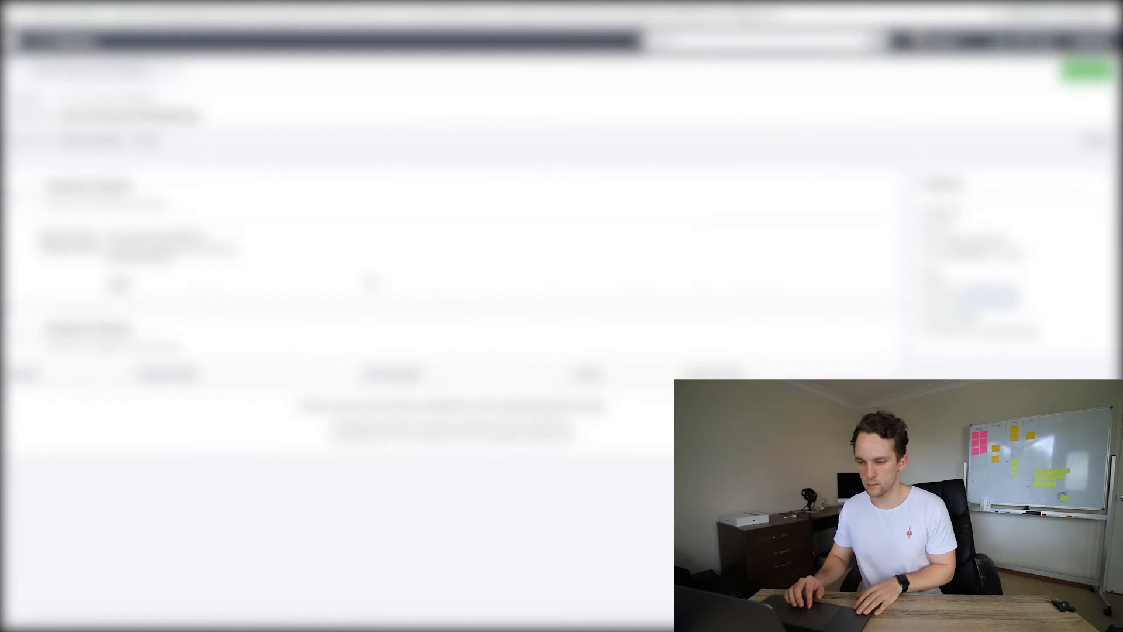
pyautogui.click(122, 287)
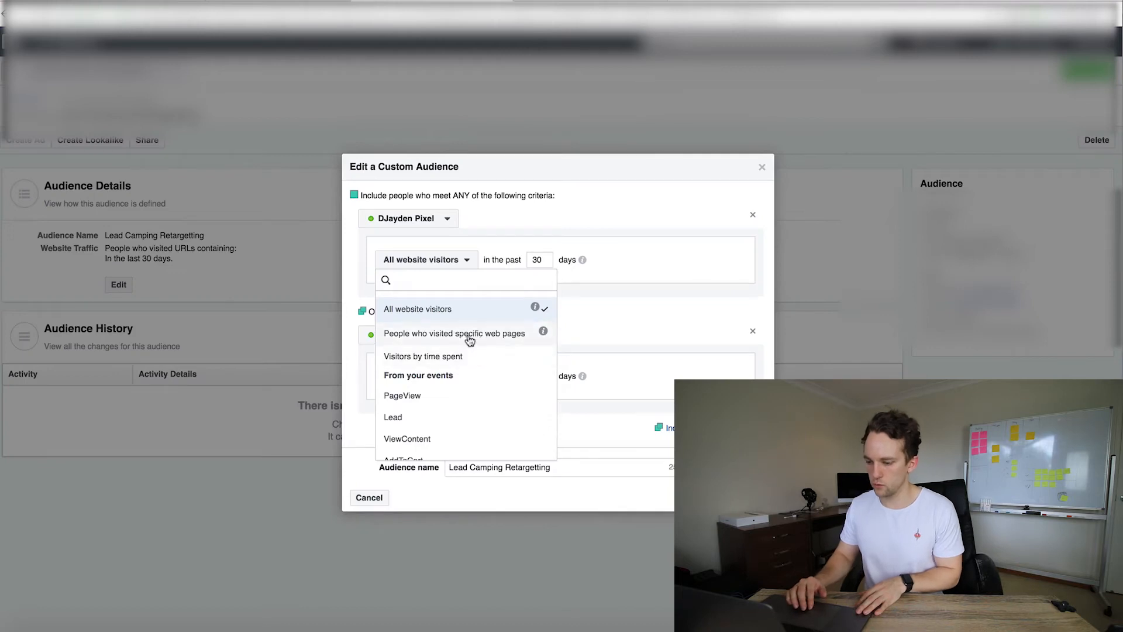
# Set the inclusion rule to people who visited specific web pages whose URL contains leadcamping.com
pyautogui.click(471, 334)
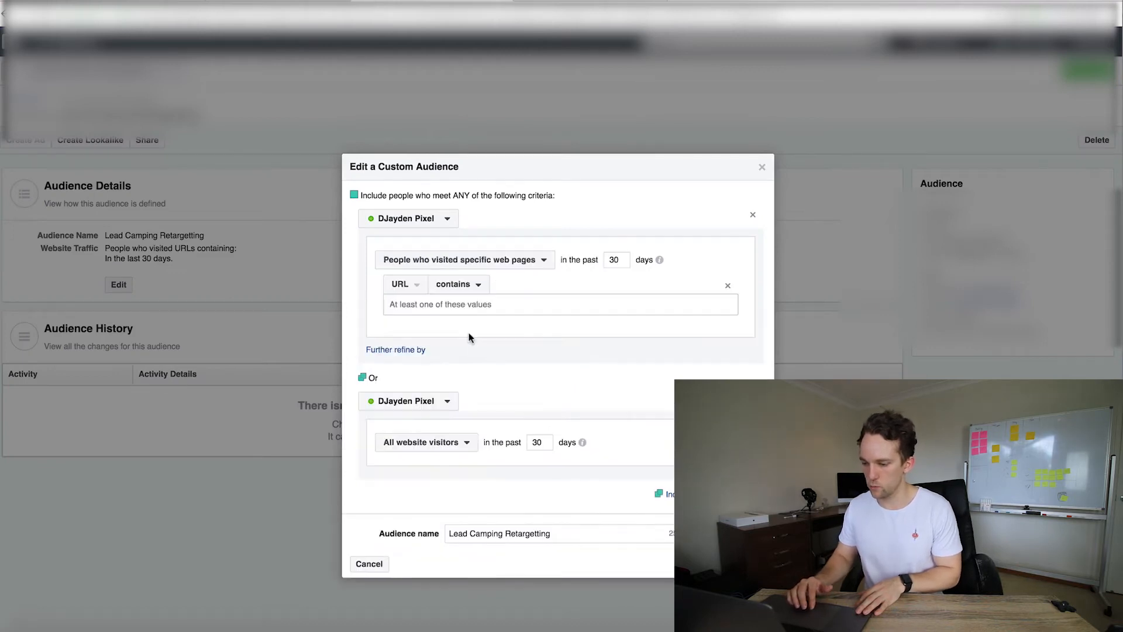
pyautogui.click(464, 283)
pyautogui.click(500, 341)
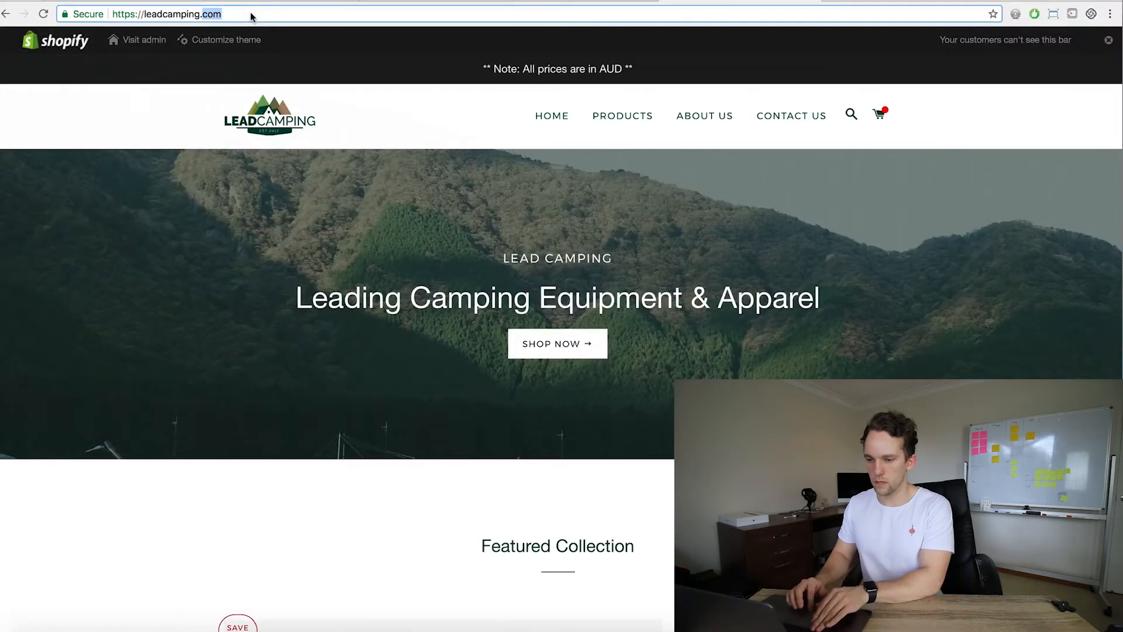
pyautogui.click(250, 11)
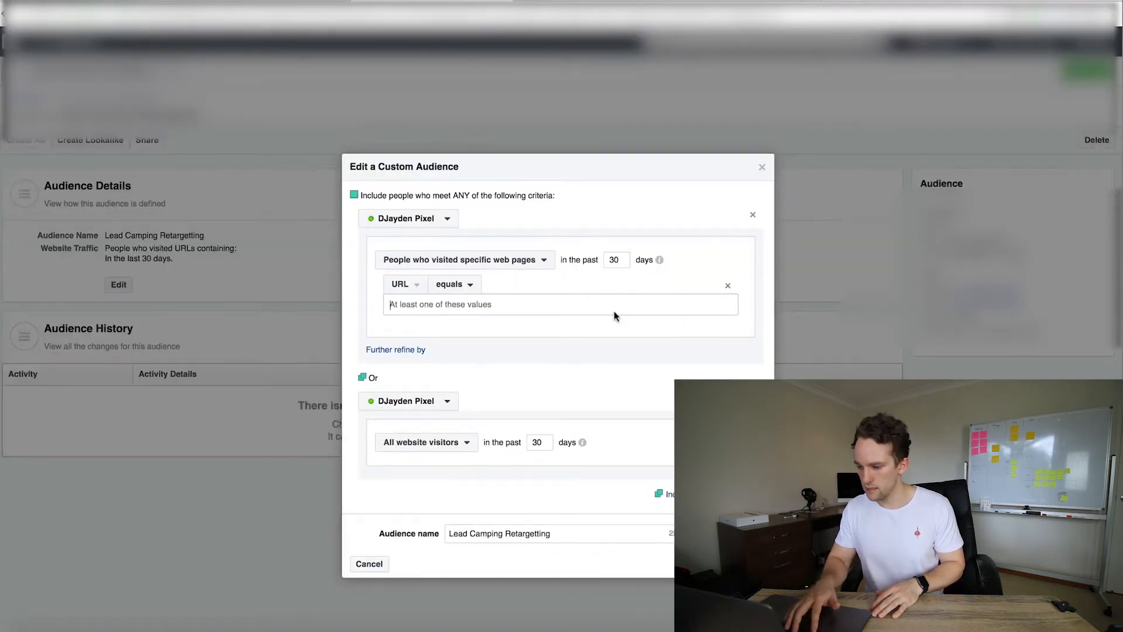
pyautogui.click(465, 284)
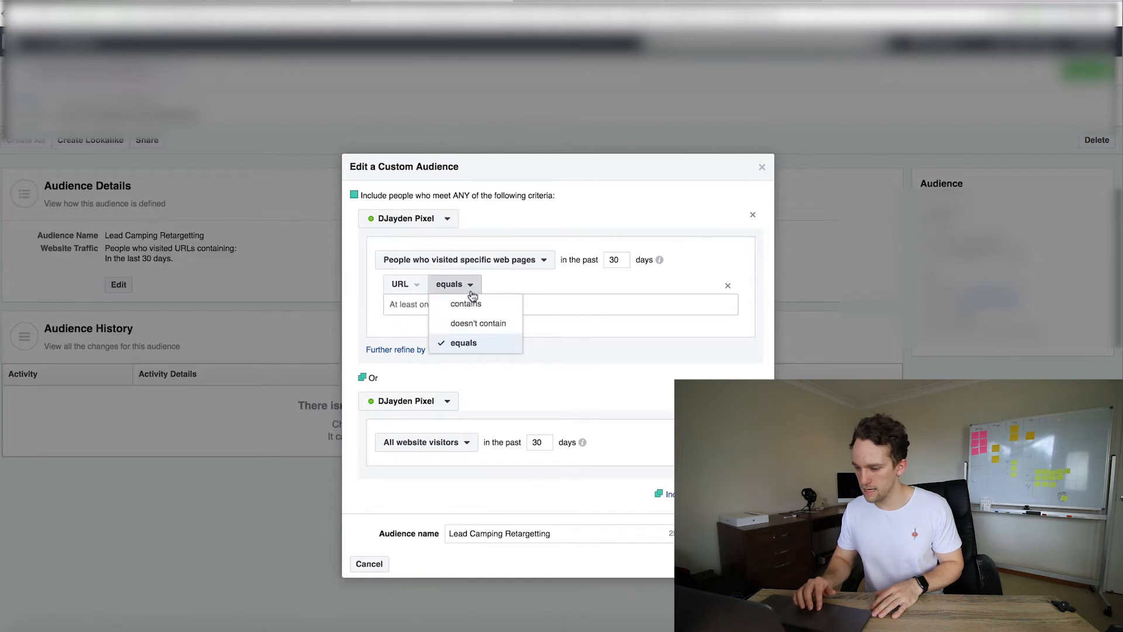
pyautogui.click(466, 303)
pyautogui.doubleClick(415, 302)
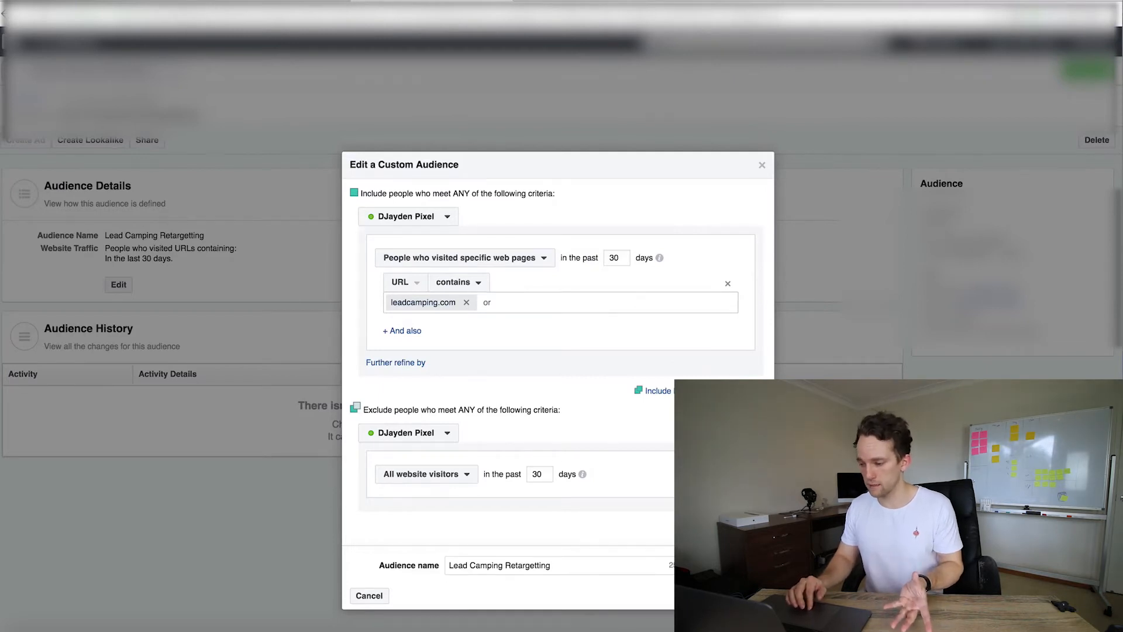
# Set the exclusion rule to people who visited specific web pages, after briefly choosing Purchase
pyautogui.click(431, 476)
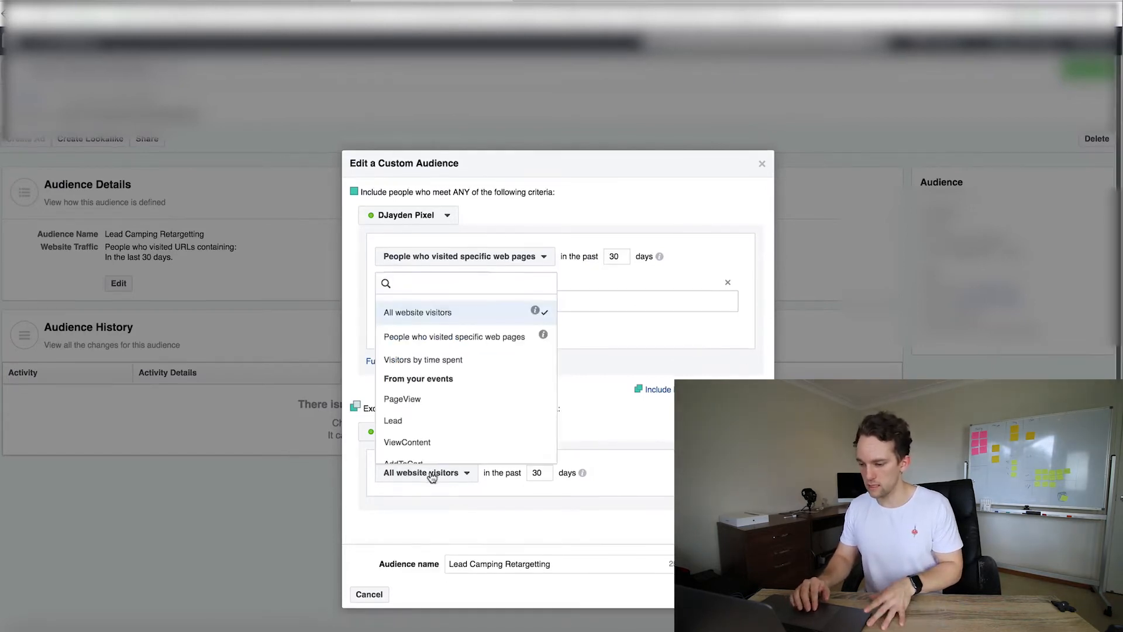
pyautogui.scroll(-1, 434, 409)
pyautogui.scroll(1, 436, 412)
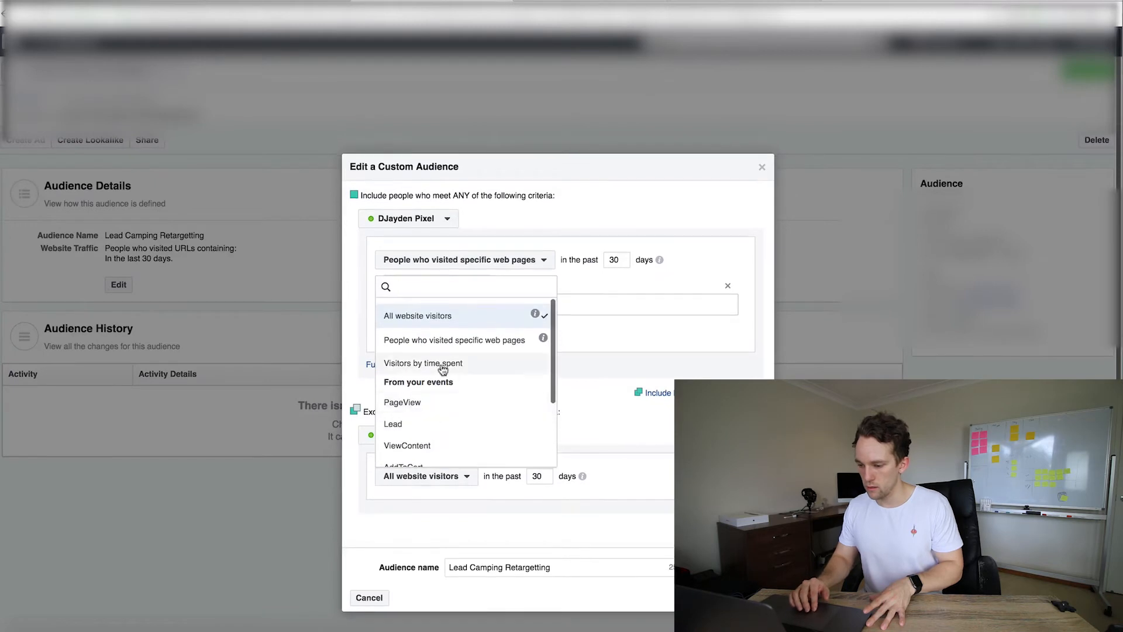
pyautogui.scroll(-1, 443, 369)
pyautogui.scroll(-1, 440, 380)
pyautogui.click(454, 433)
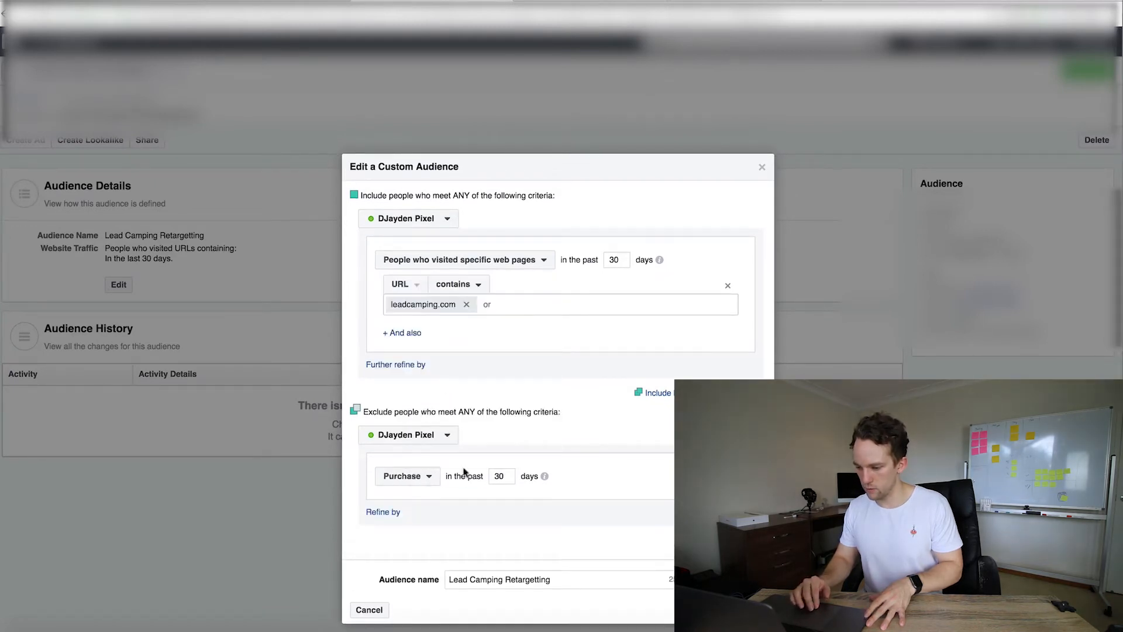
pyautogui.click(439, 479)
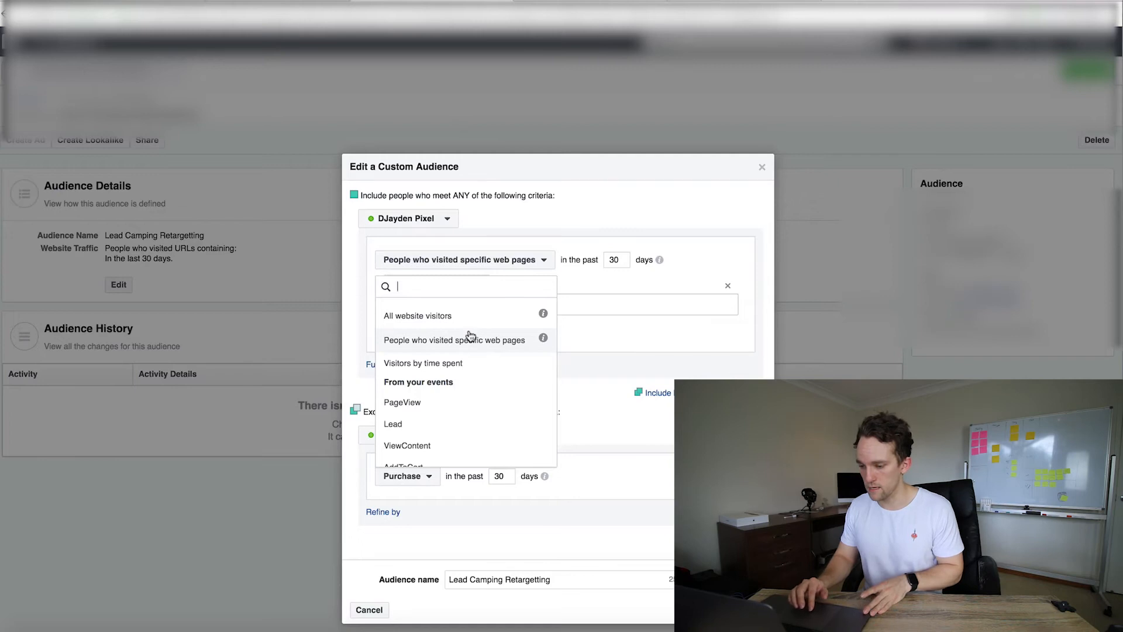
pyautogui.click(469, 338)
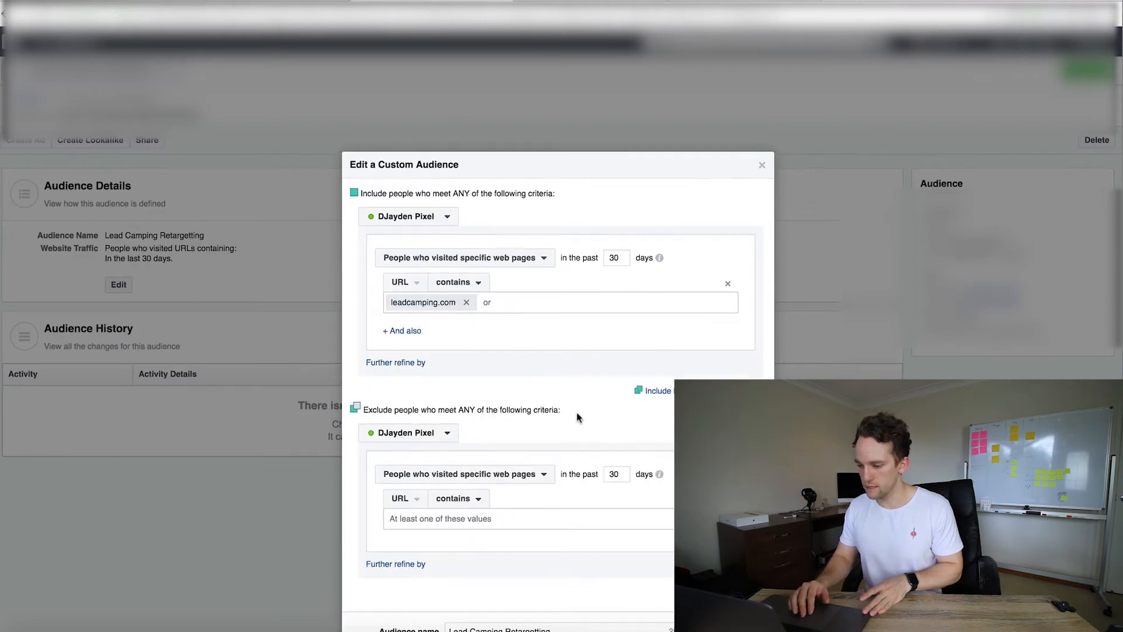
pyautogui.scroll(-2, 579, 417)
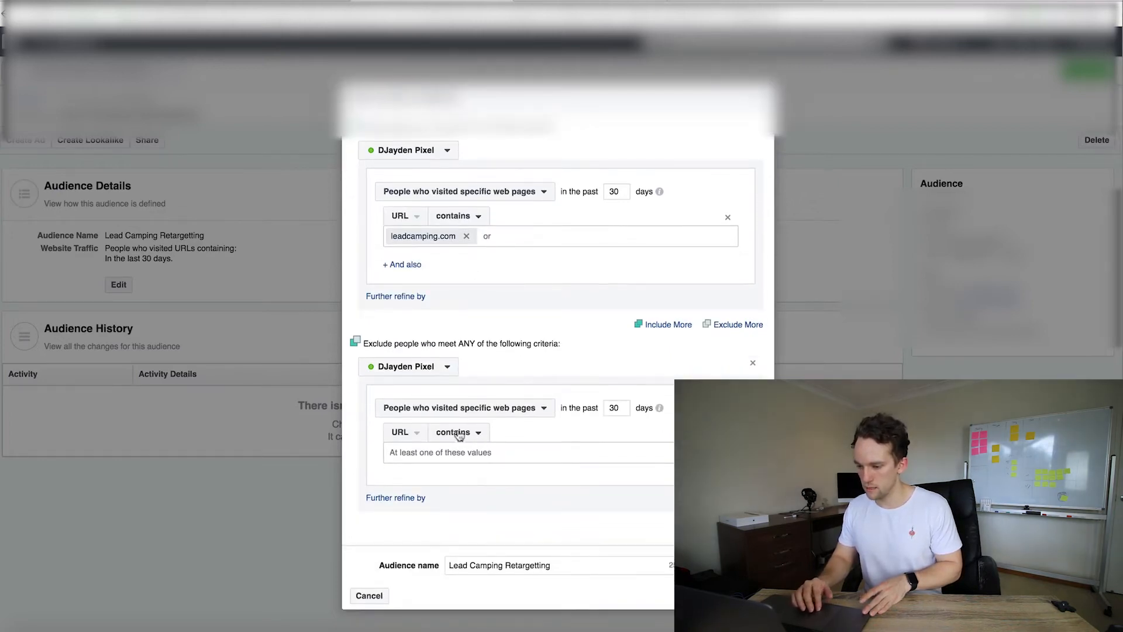
# Switch to the store checkout tab, enter the credit card details, and complete the test order
pyautogui.click(705, 2)
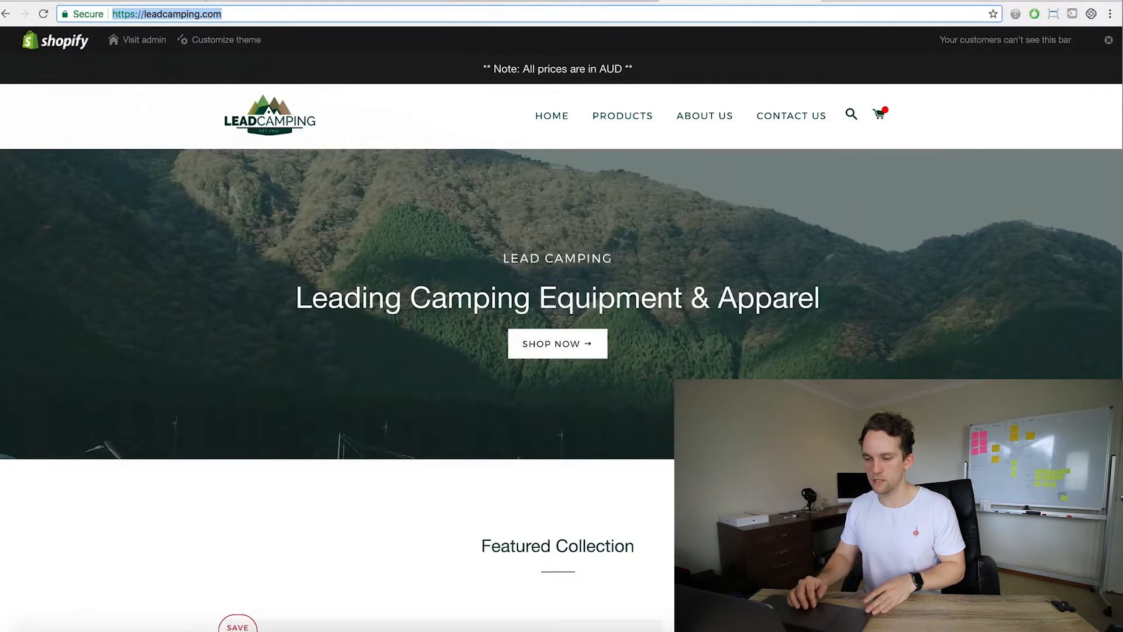
pyautogui.click(278, 1)
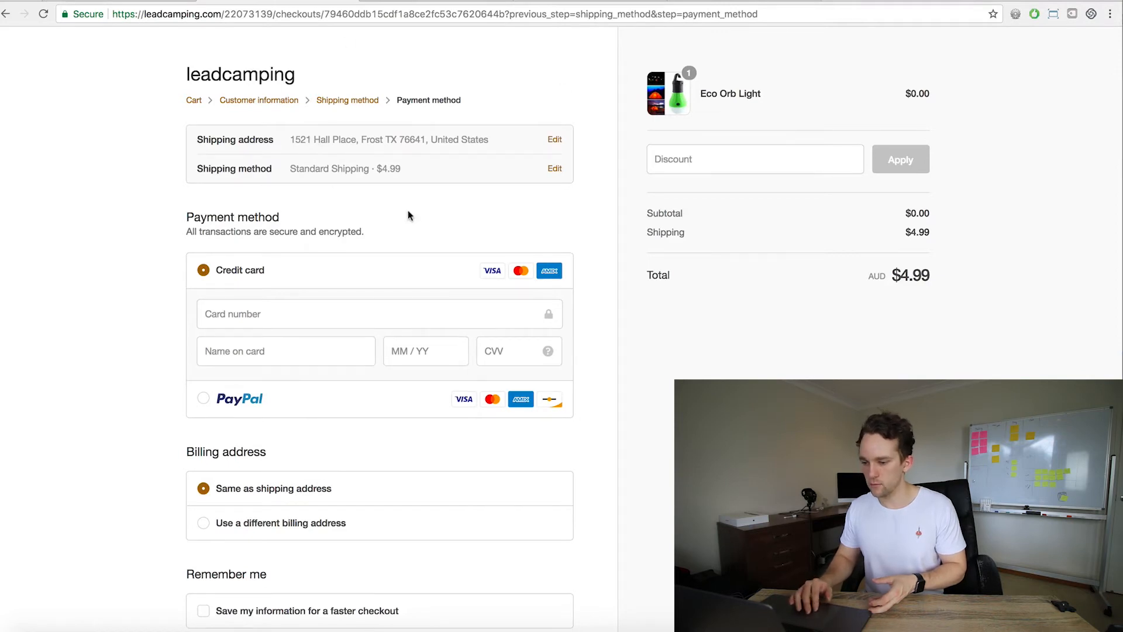
pyautogui.scroll(-1, 409, 213)
pyautogui.click(244, 287)
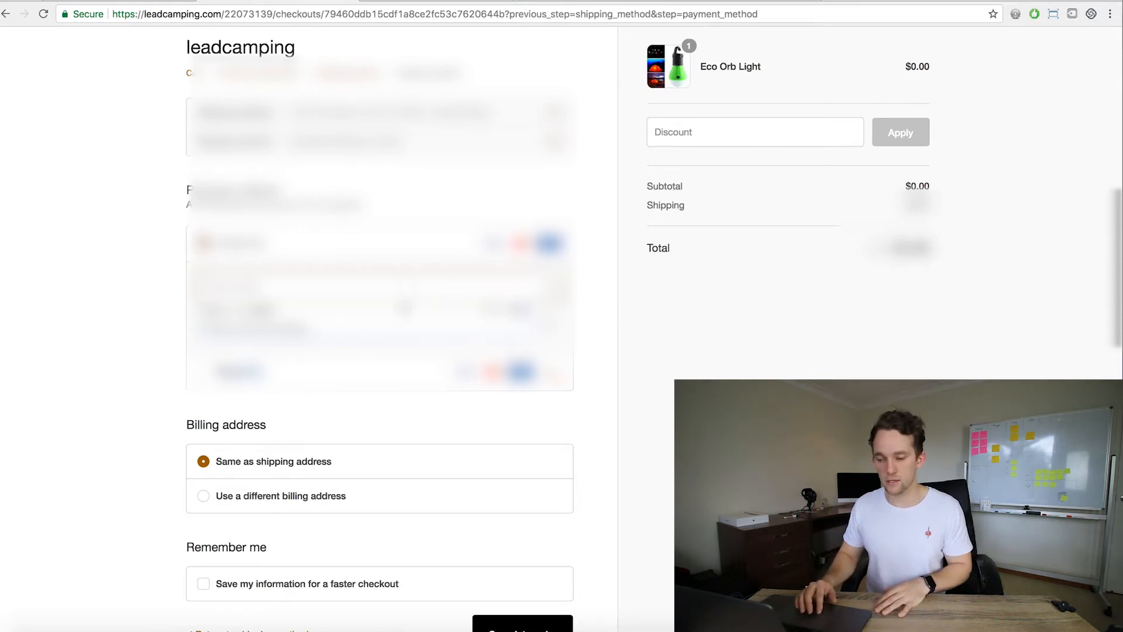
pyautogui.click(396, 311)
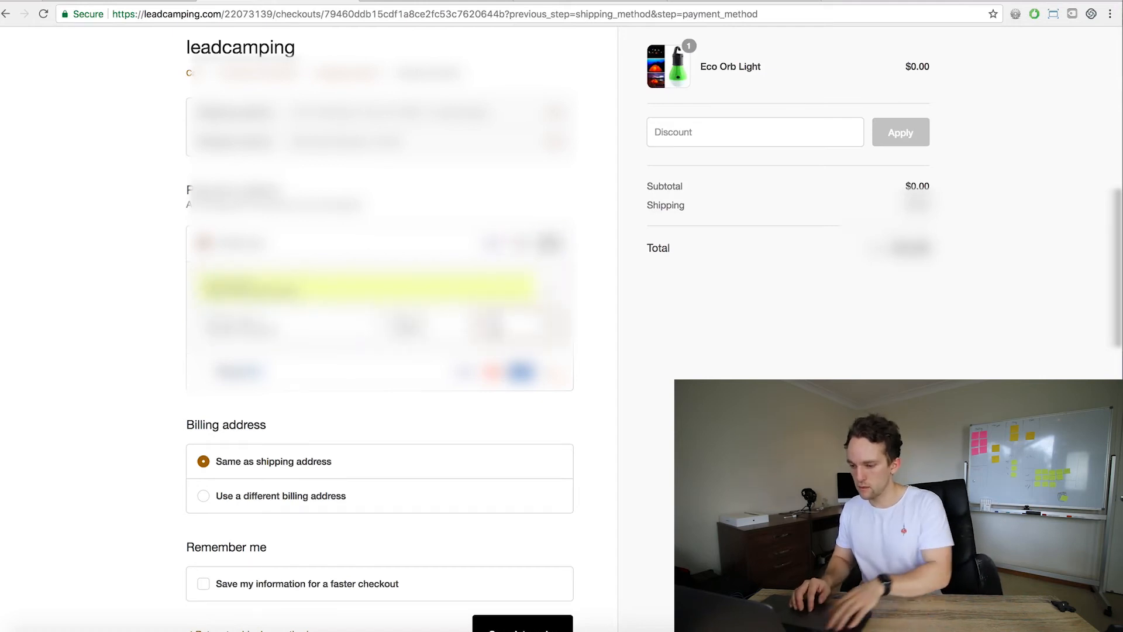
pyautogui.scroll(-3, 416, 413)
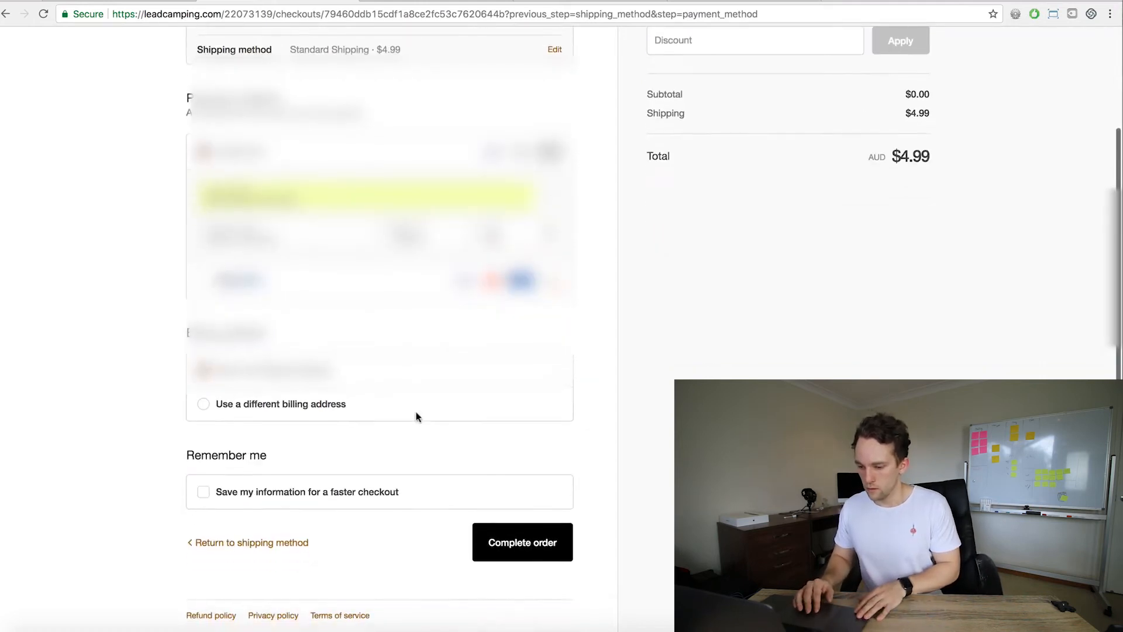
pyautogui.click(532, 541)
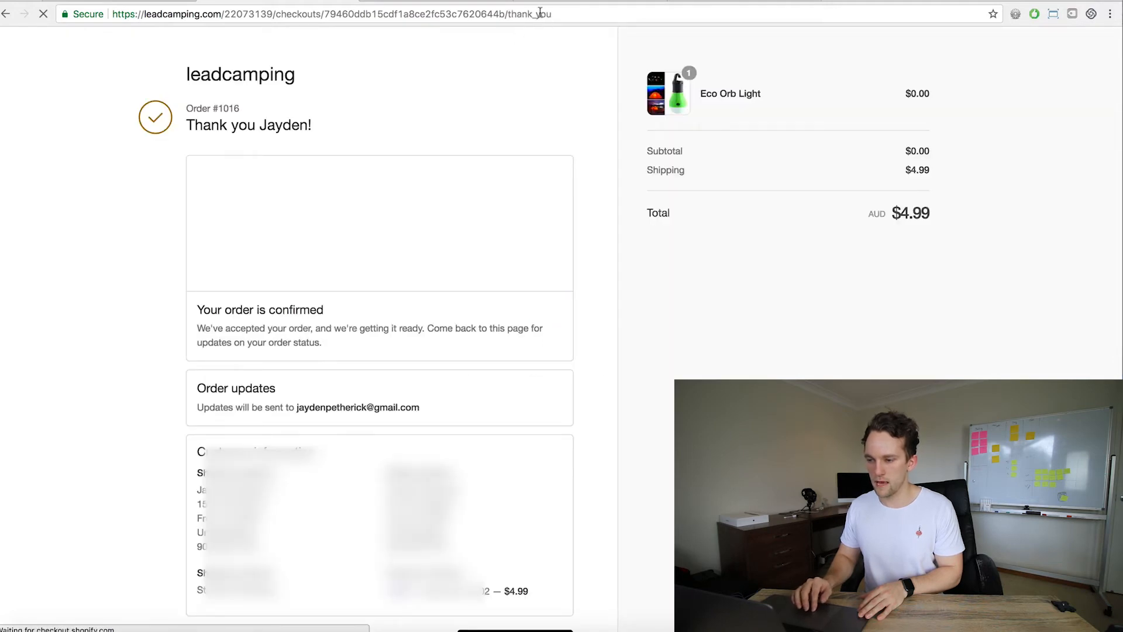
# Copy thank_you from the order confirmation URL and paste it as the exclusion rule's URL value
pyautogui.doubleClick(539, 12)
pyautogui.hotkey('ctrl', 'c')
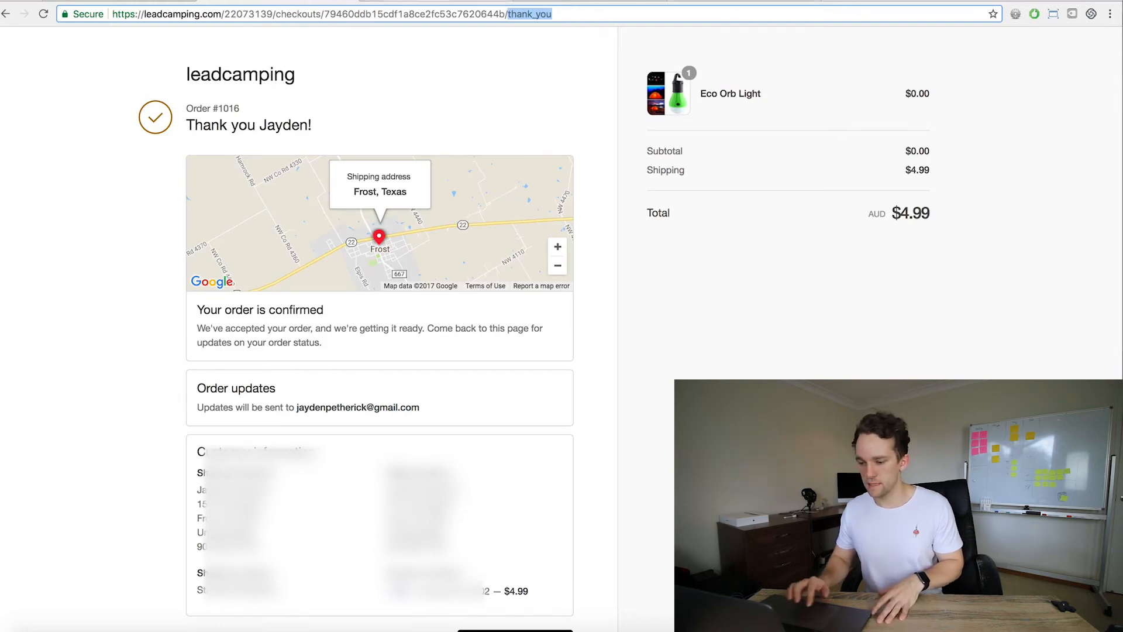
pyautogui.hotkey('ctrl', 'Tab')
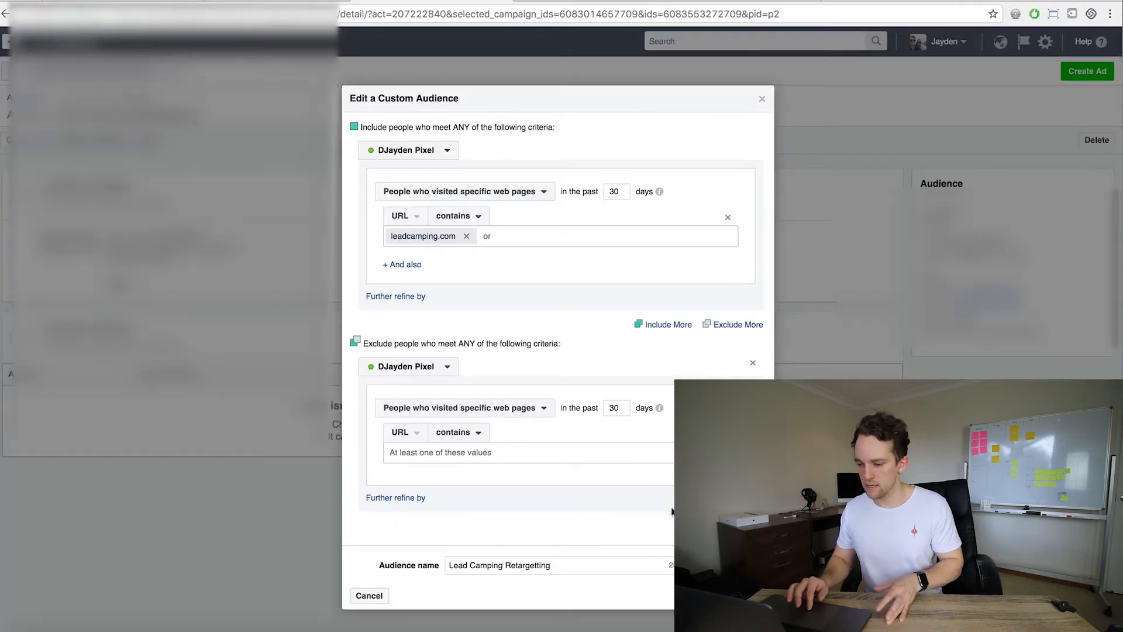
pyautogui.click(535, 452)
pyautogui.hotkey('ctrl', 'v')
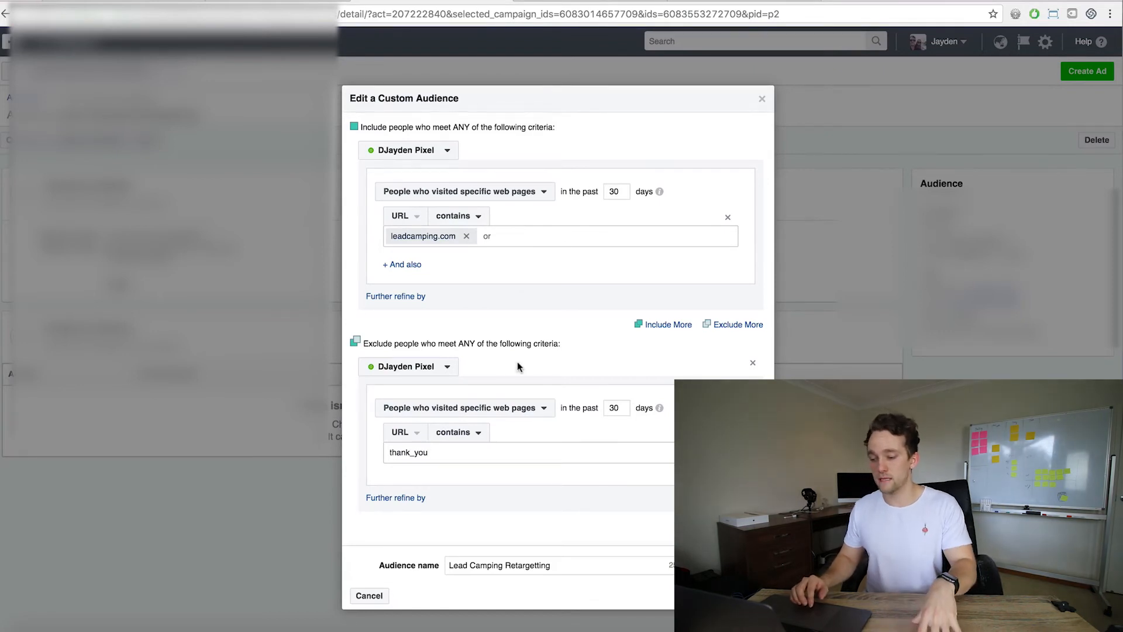
# Save the edited custom audience and close the confirmation dialog
pyautogui.click(404, 452)
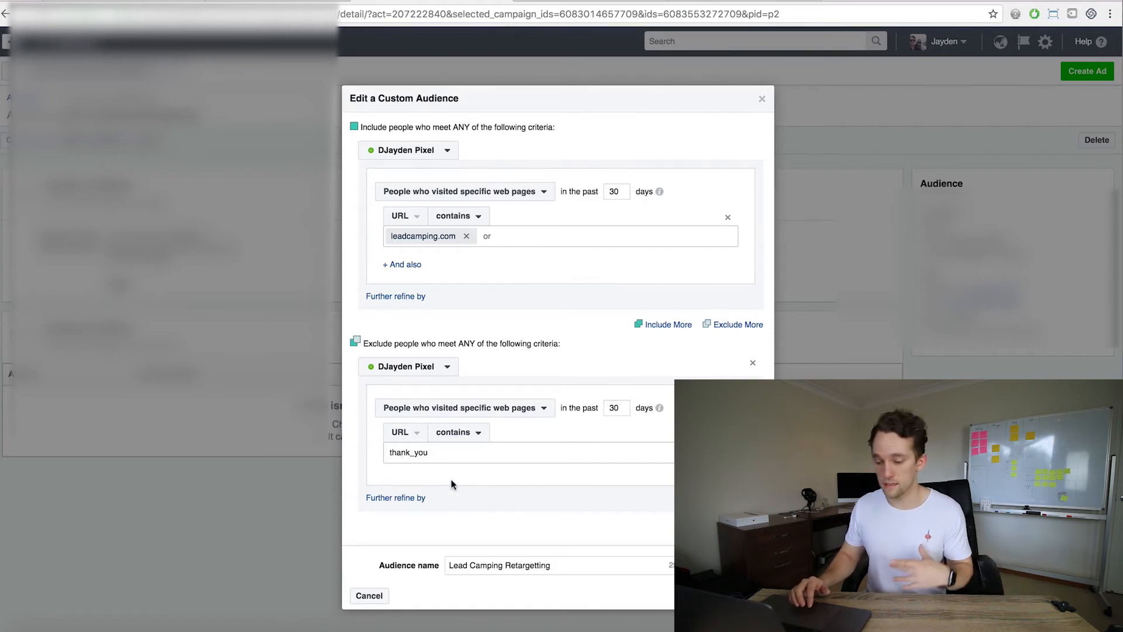
pyautogui.press('Return')
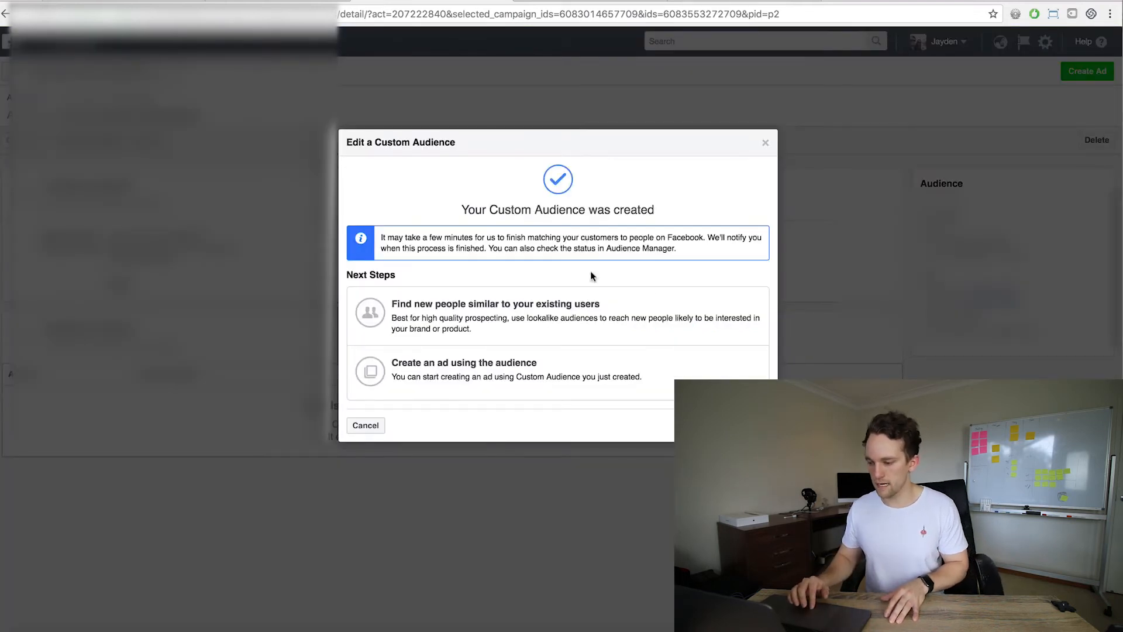
pyautogui.click(752, 425)
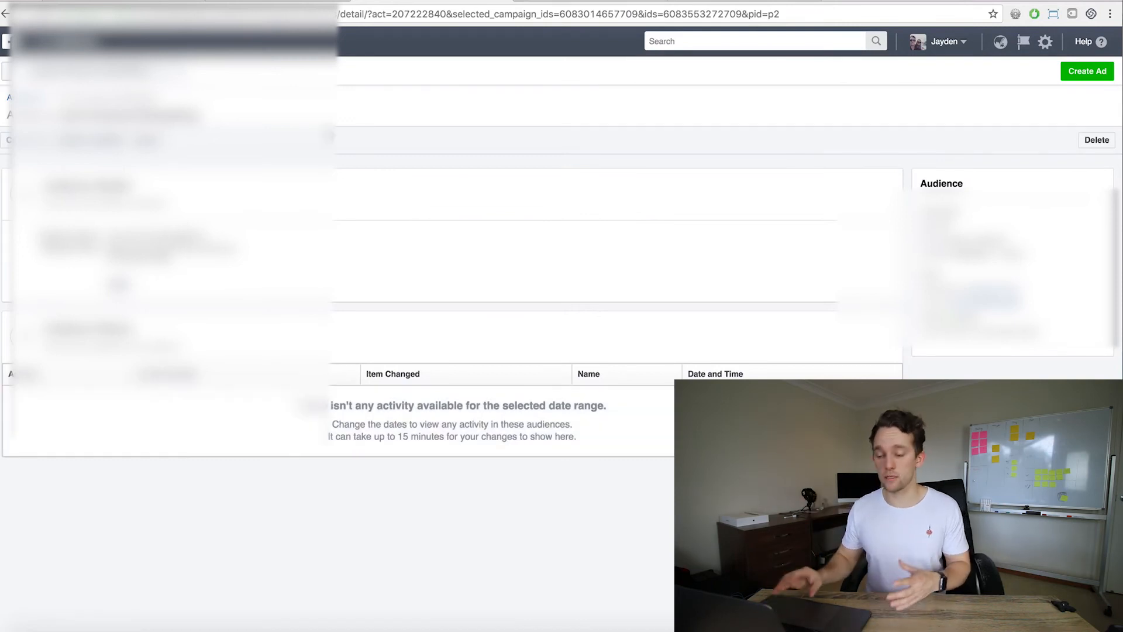
# Return to the campaign's ad sets, duplicate the Brands - Copy ad set, and open the new ad set for editing
pyautogui.click(58, 41)
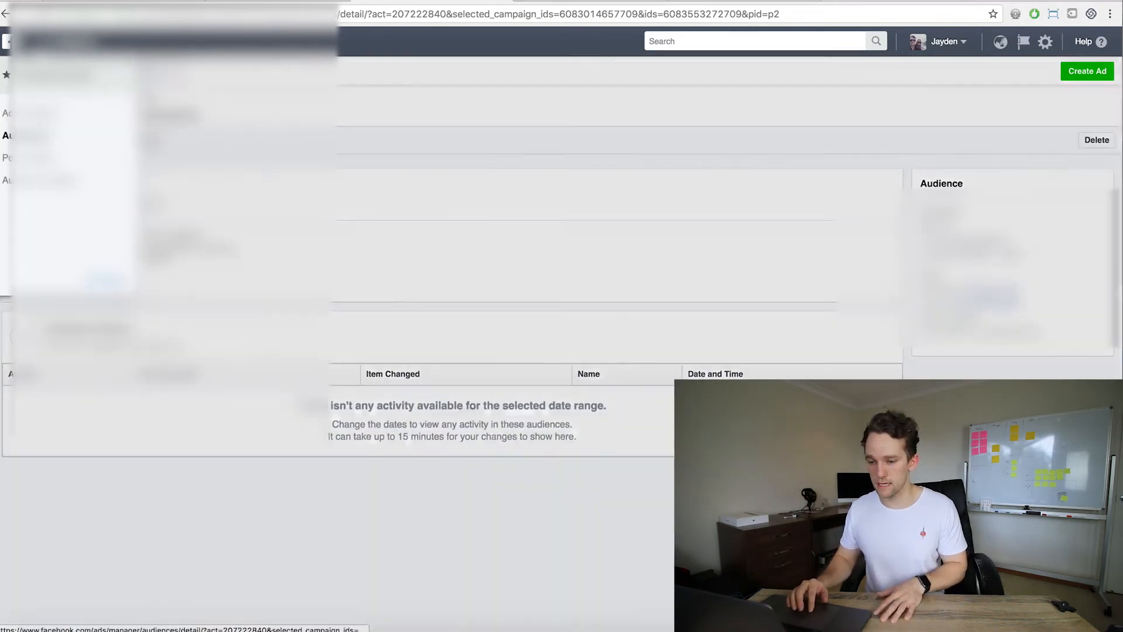
pyautogui.click(32, 113)
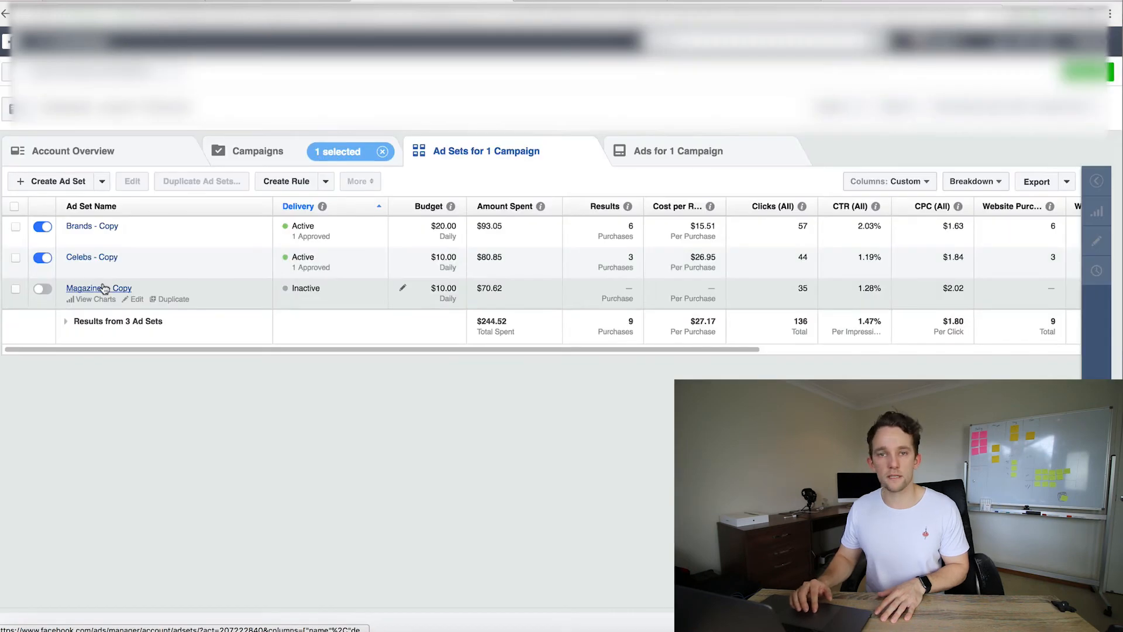
pyautogui.click(170, 239)
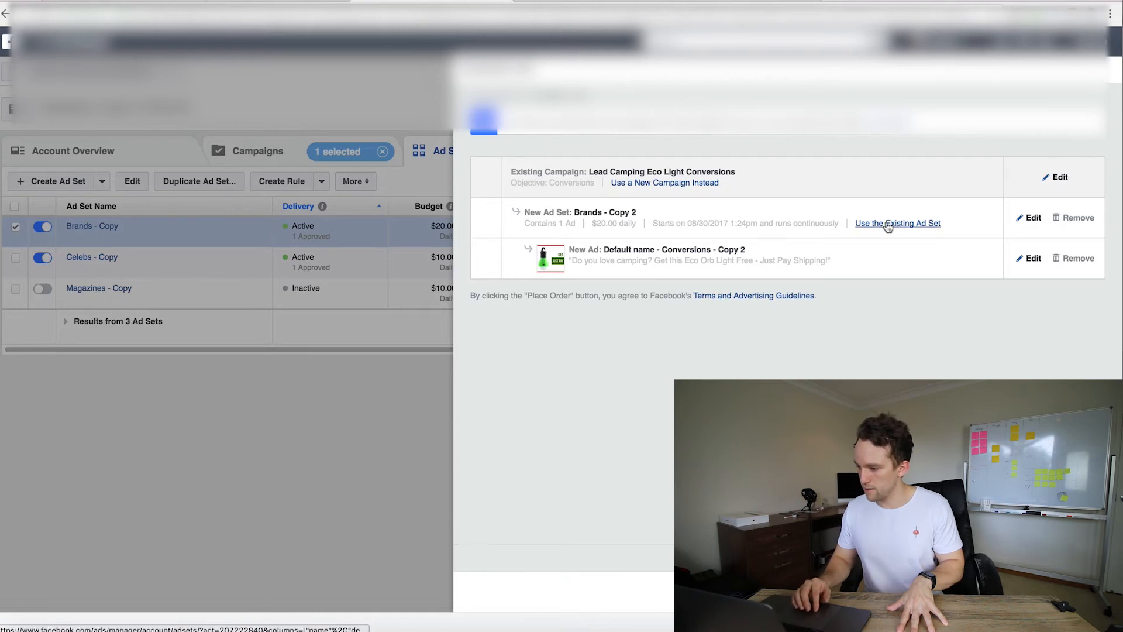
pyautogui.click(1030, 218)
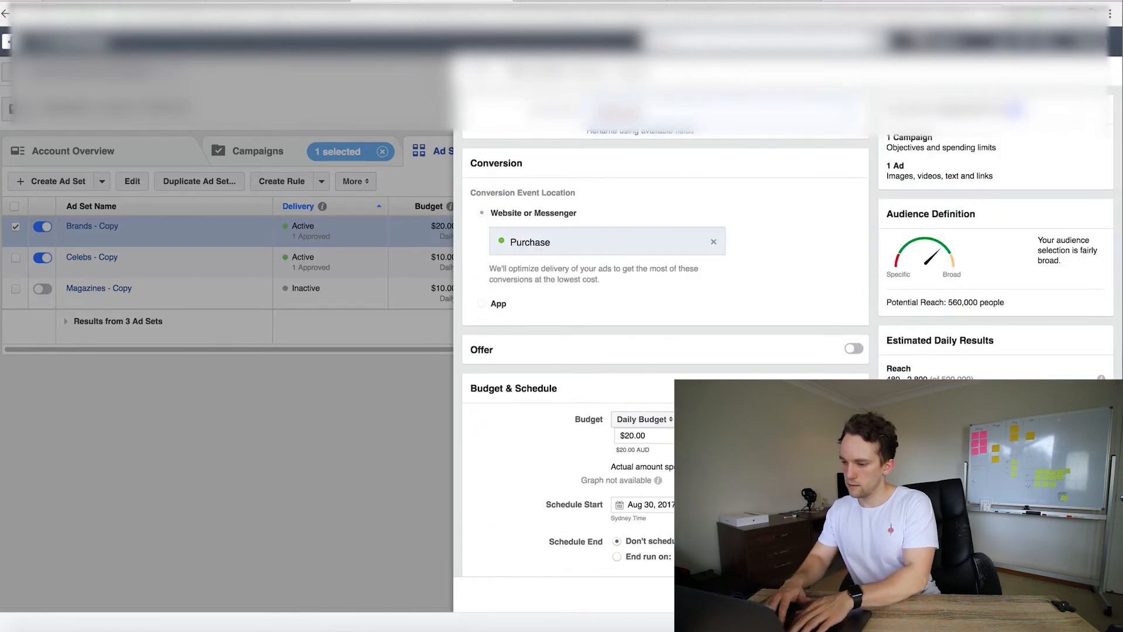
# Set the duplicated ad set's daily budget to $5.00
pyautogui.scroll(-3, 717, 227)
pyautogui.click(630, 252)
pyautogui.moveTo(635, 252); pyautogui.dragTo(624, 252)
pyautogui.write('5')
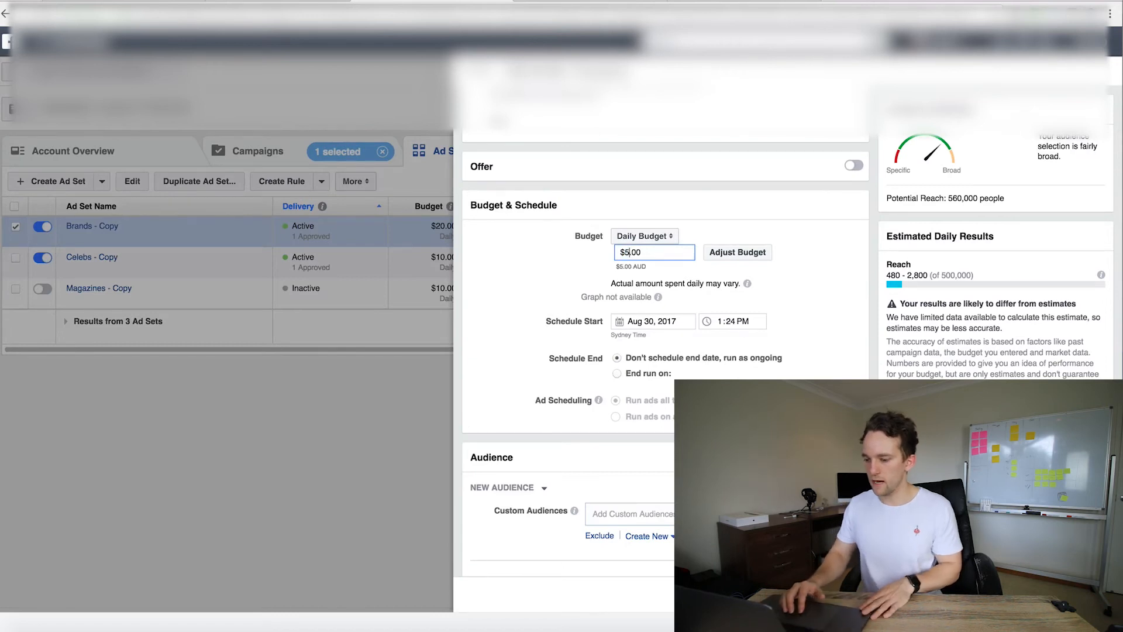
pyautogui.scroll(-8, 609, 258)
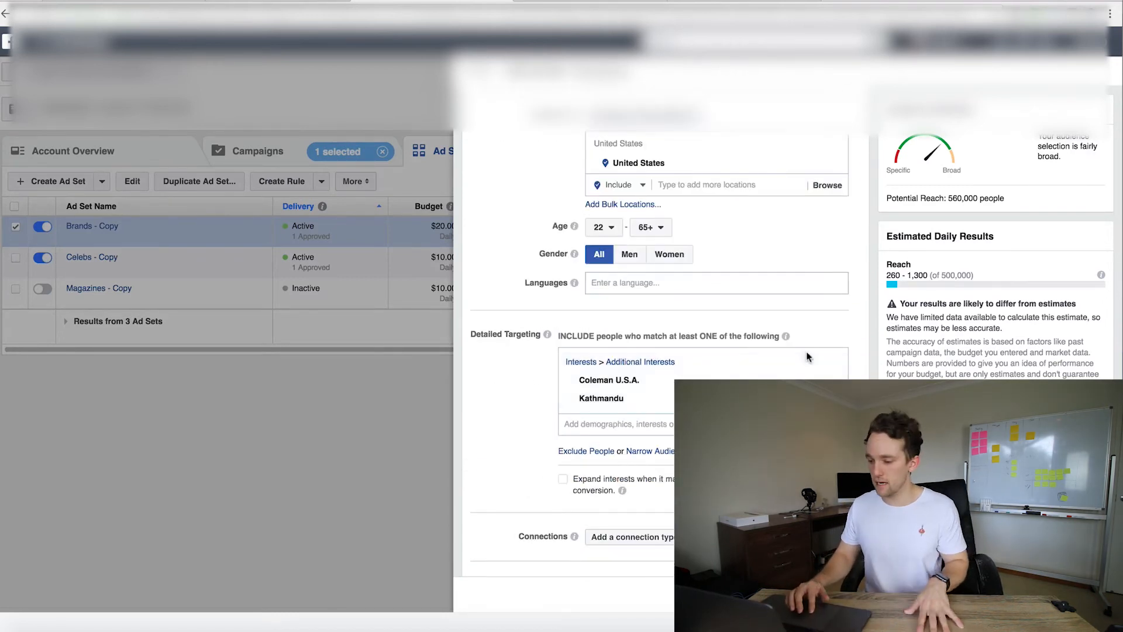
# Clear the interests from detailed targeting and add Lead Camping Retargetting as the ad set's custom audience
pyautogui.click(830, 364)
pyautogui.scroll(4, 684, 368)
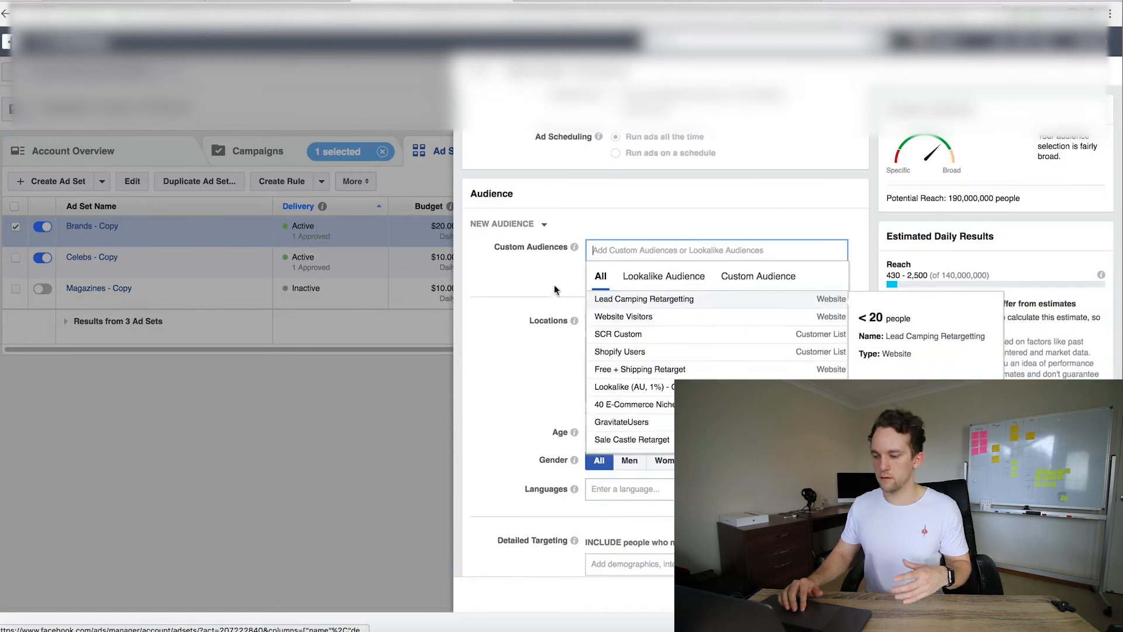
pyautogui.scroll(-1, 664, 465)
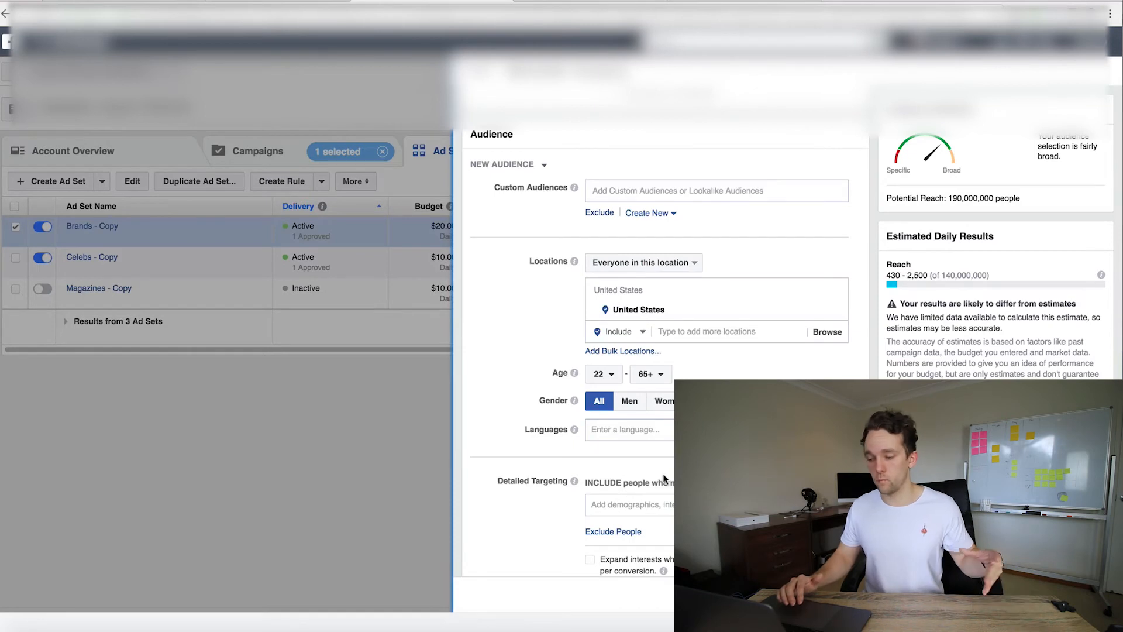
pyautogui.moveTo(574, 261)
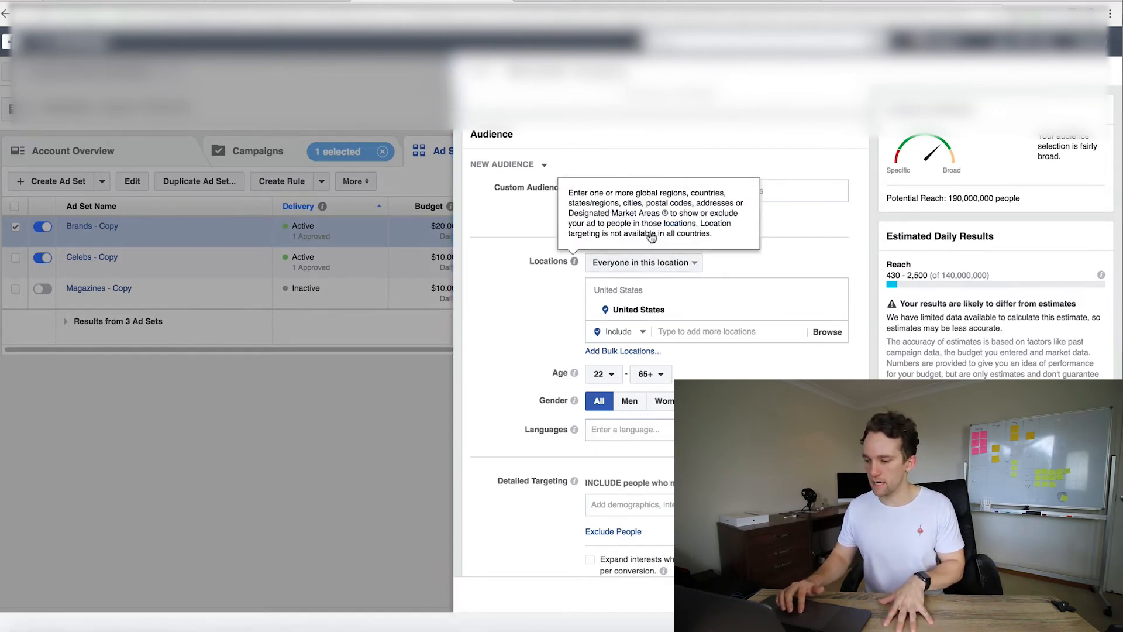
pyautogui.click(799, 188)
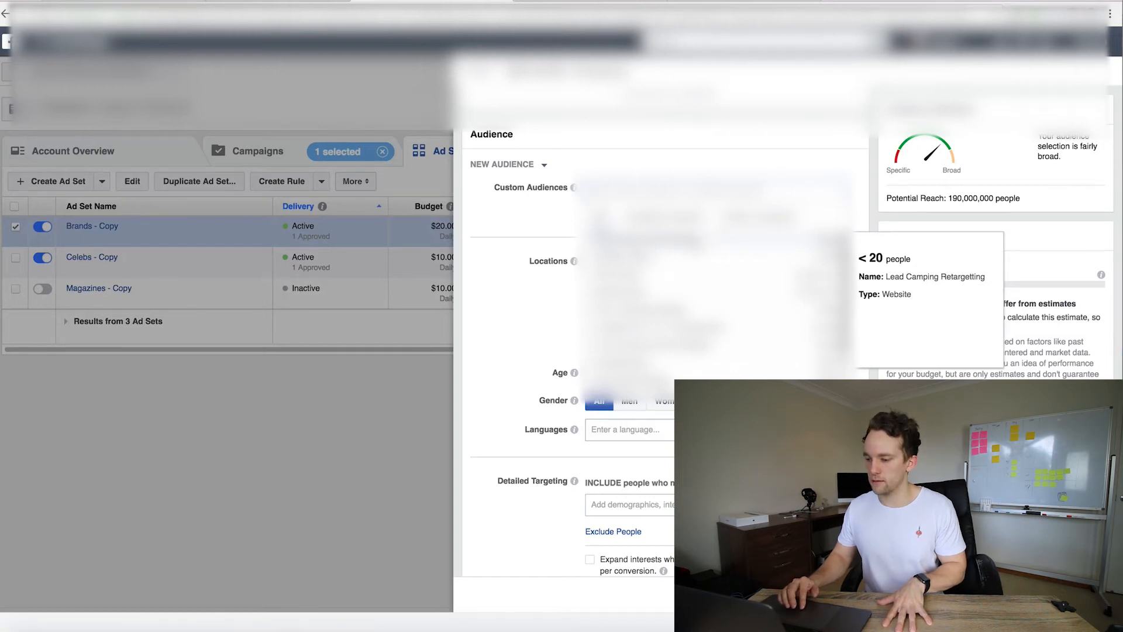
pyautogui.click(701, 242)
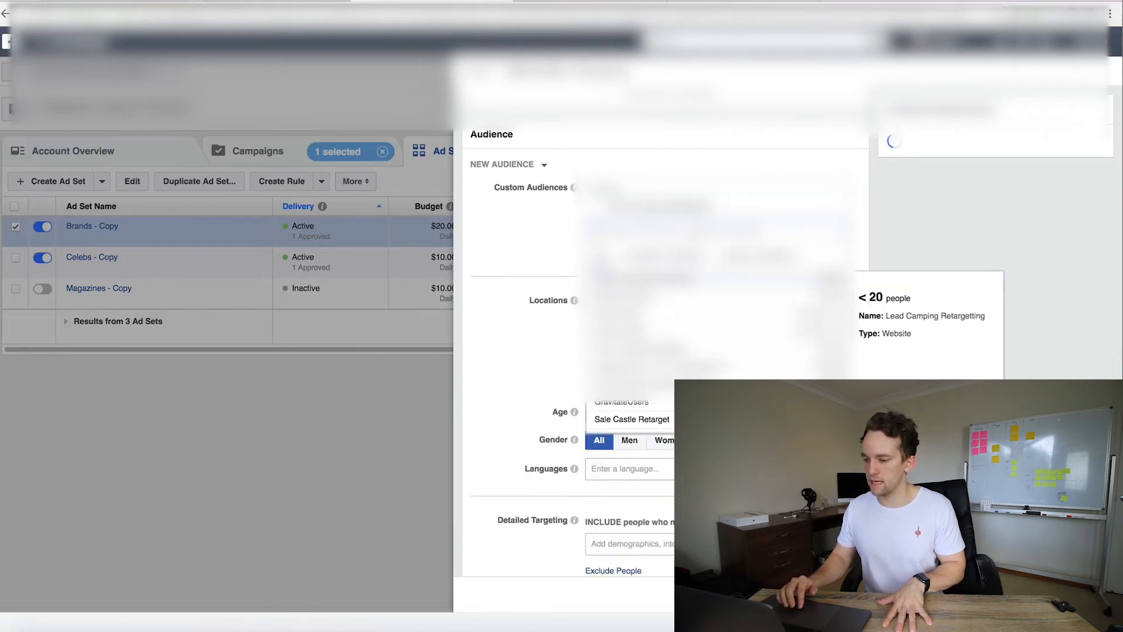
pyautogui.click(524, 229)
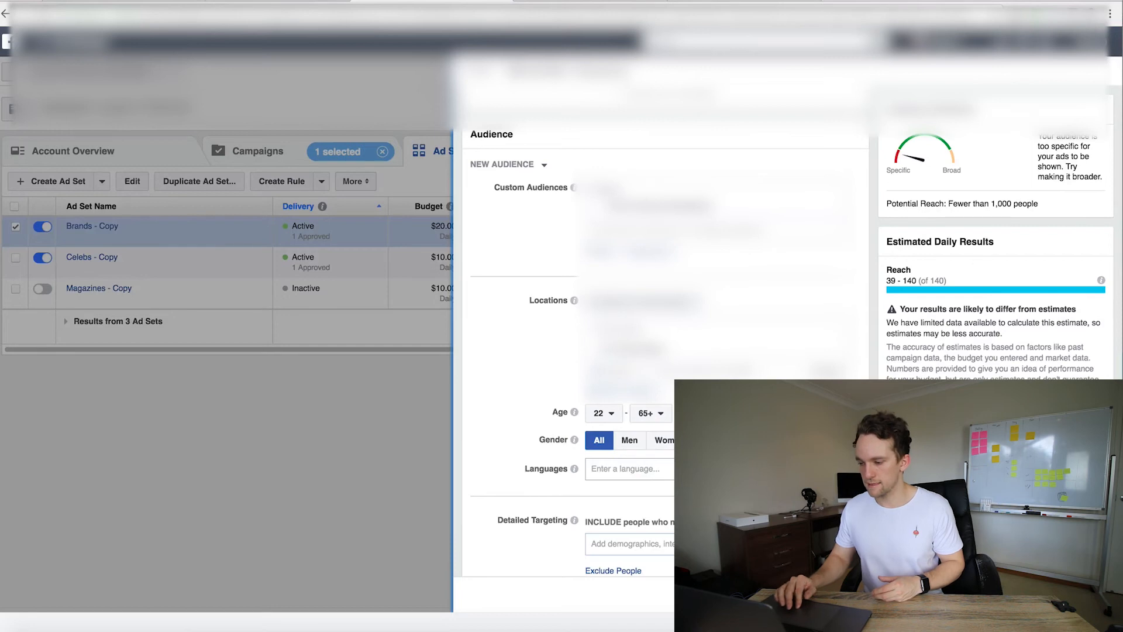
# Set the audience's minimum age to 18
pyautogui.scroll(-3, 773, 326)
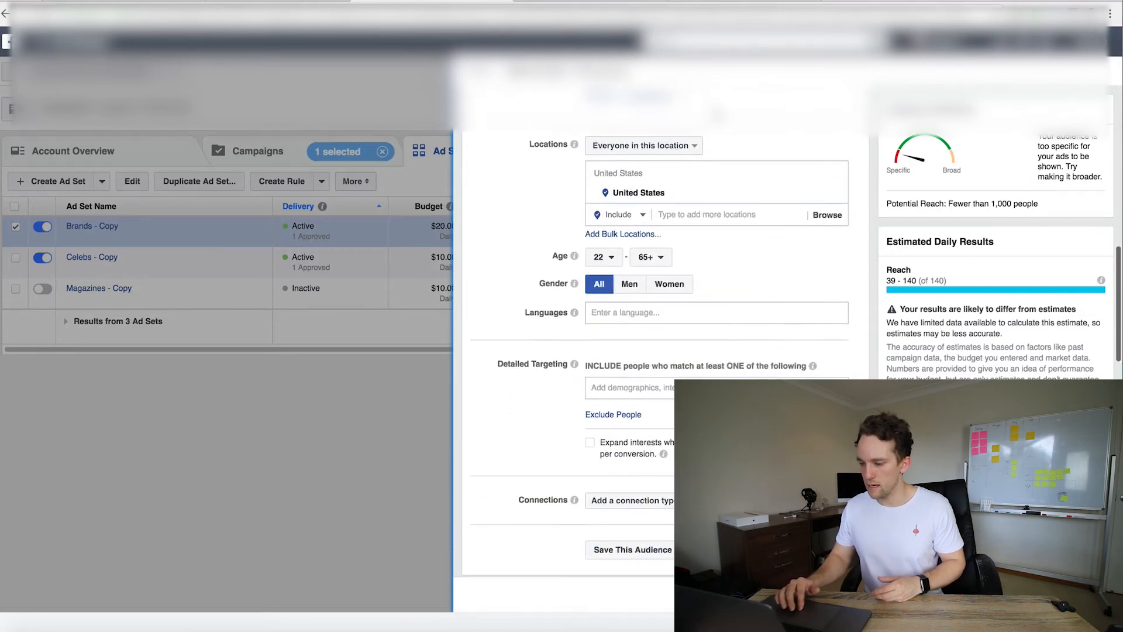
pyautogui.scroll(-1, 847, 205)
pyautogui.click(603, 213)
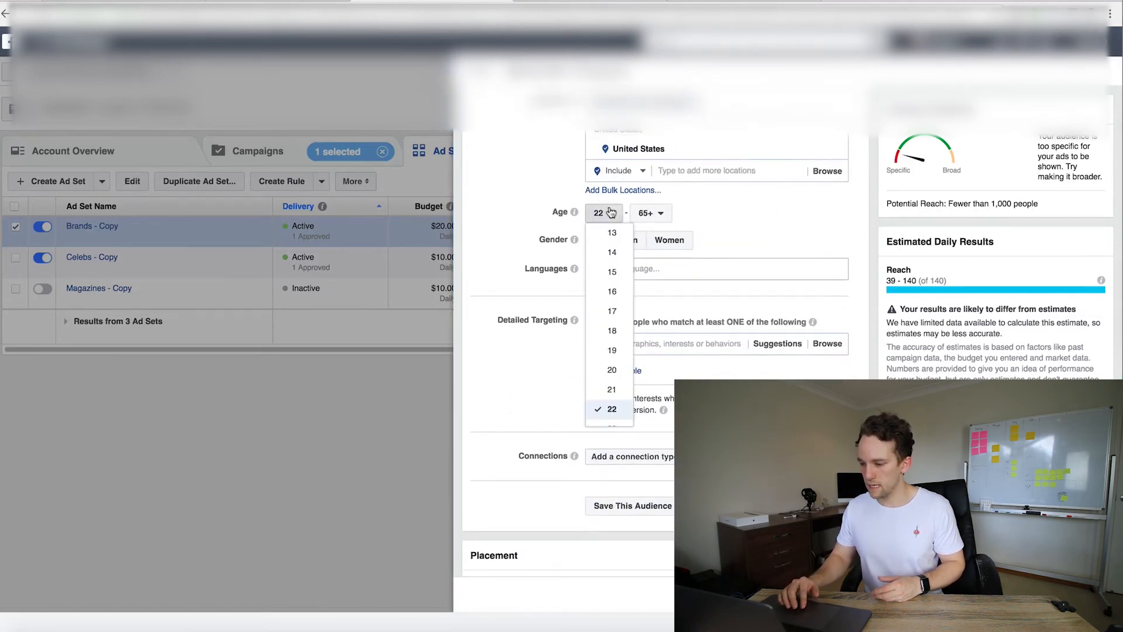
pyautogui.click(614, 331)
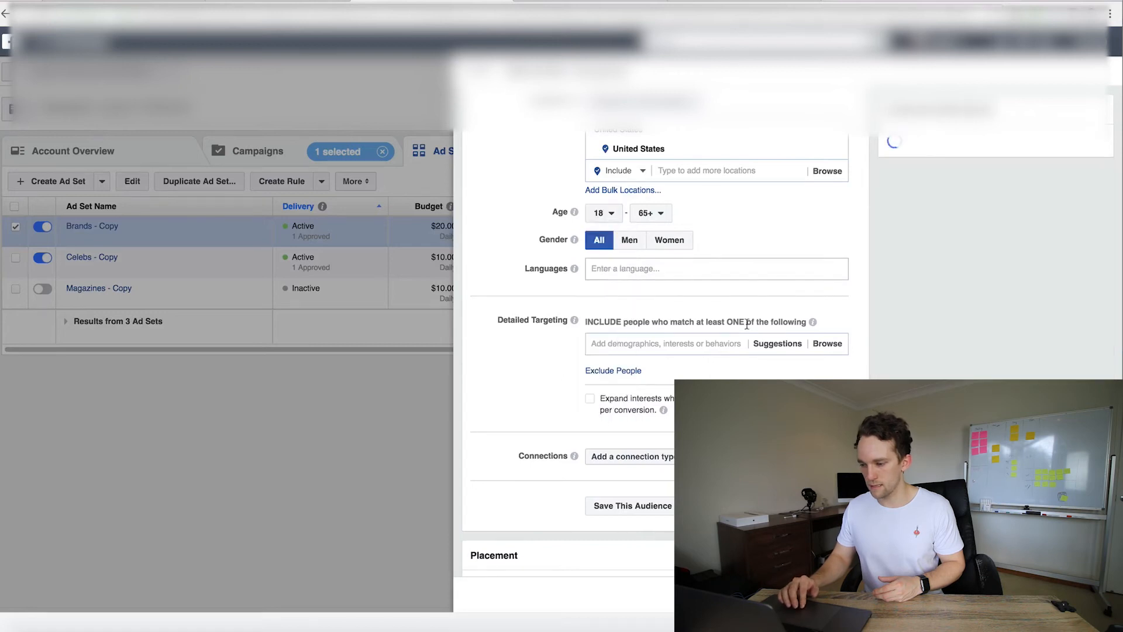
# Review the remaining placement, conversion and budget settings, then place the order for the Retargeting ad set
pyautogui.scroll(-1, 746, 323)
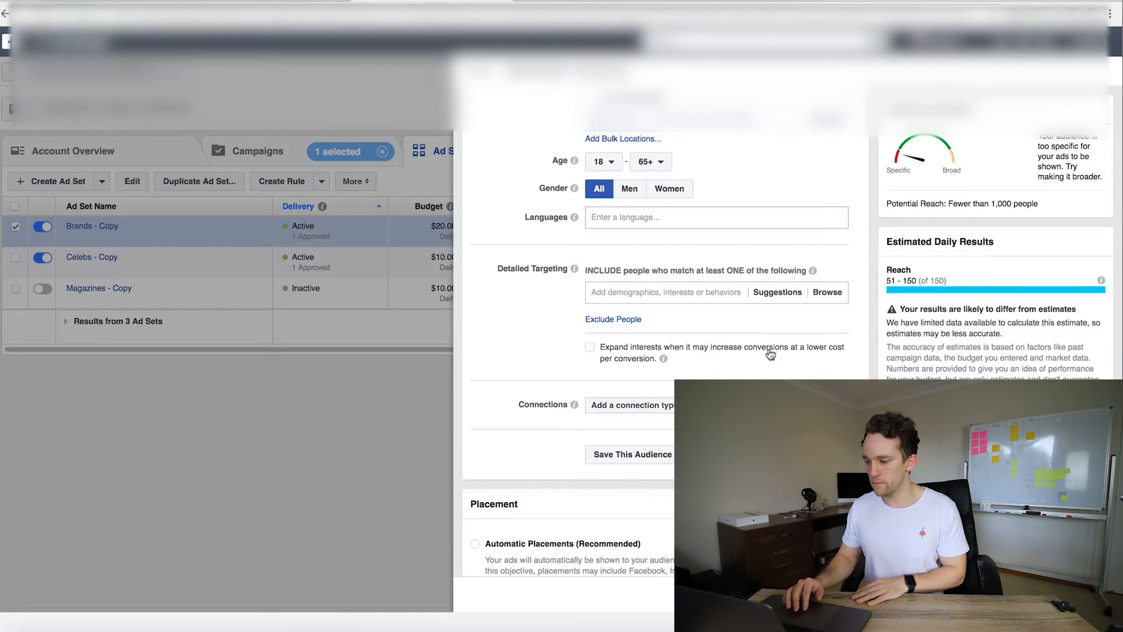
pyautogui.scroll(-3, 826, 372)
pyautogui.scroll(-5, 826, 372)
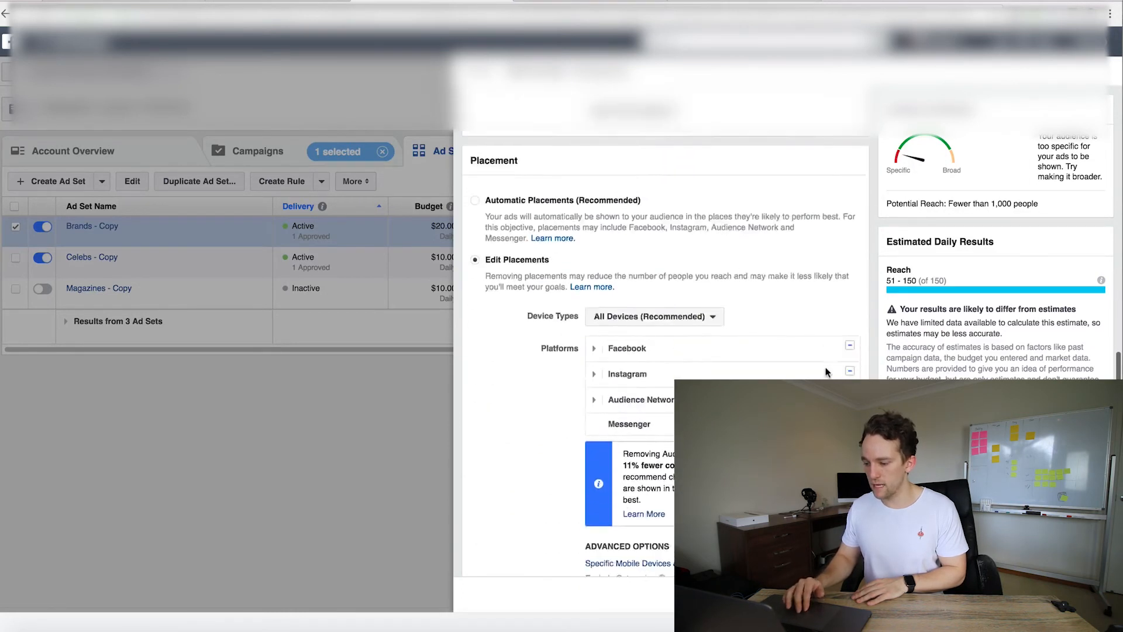
pyautogui.scroll(-2, 791, 335)
pyautogui.scroll(-3, 790, 335)
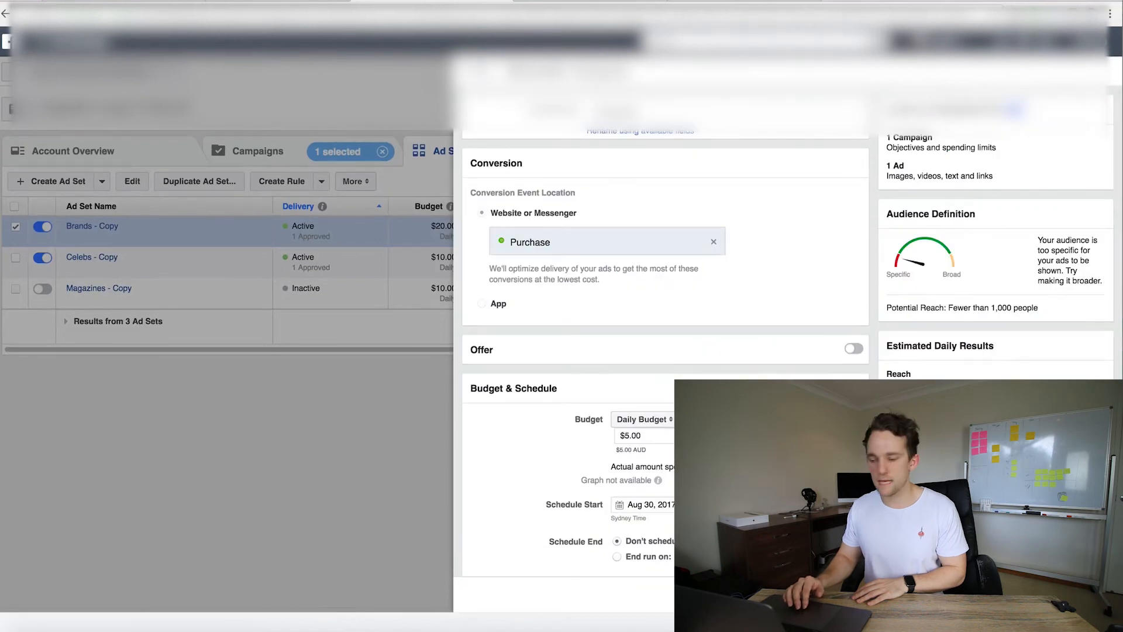
pyautogui.scroll(-2, 665, 350)
pyautogui.scroll(-12, 666, 351)
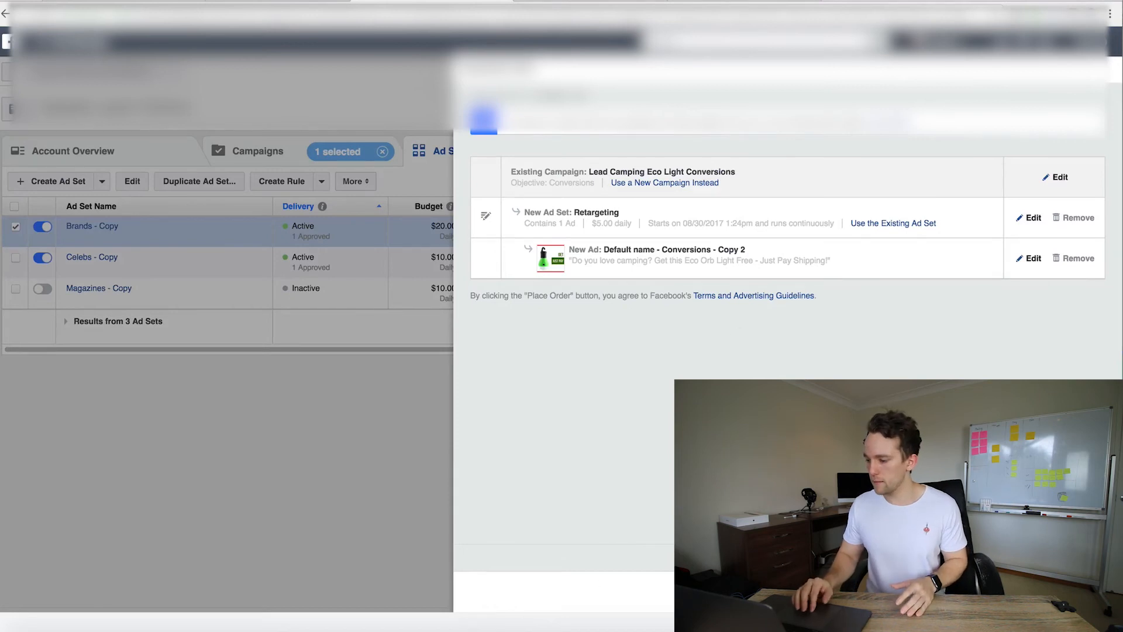
pyautogui.click(1078, 592)
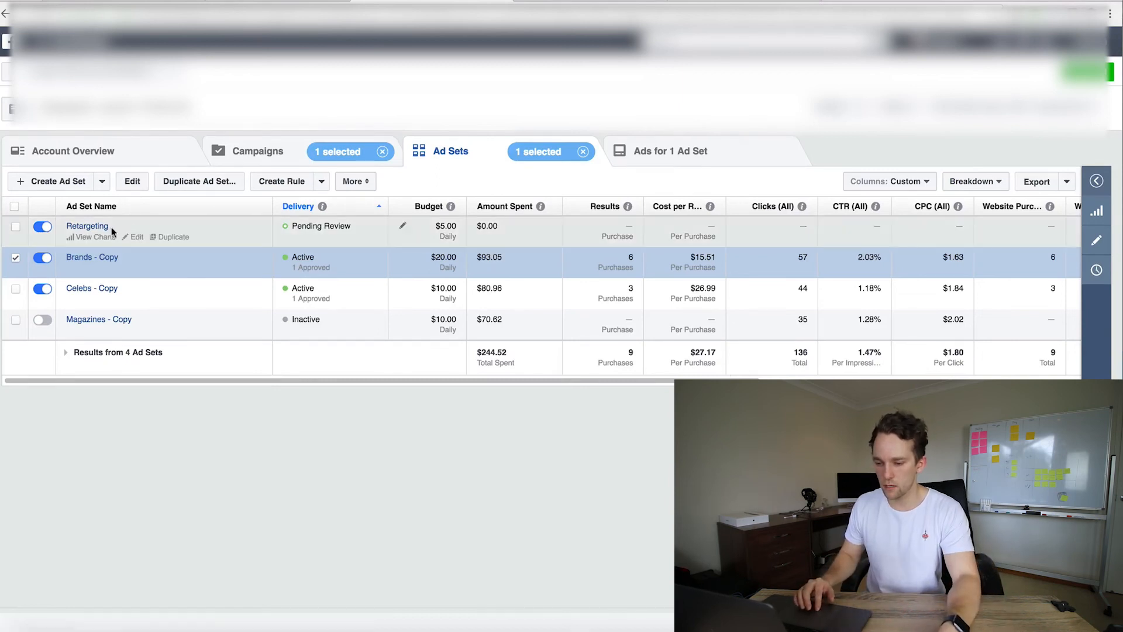
# Open the Retargeting ad set's ad for editing and start its text with 'Don't miss out!'
pyautogui.click(132, 237)
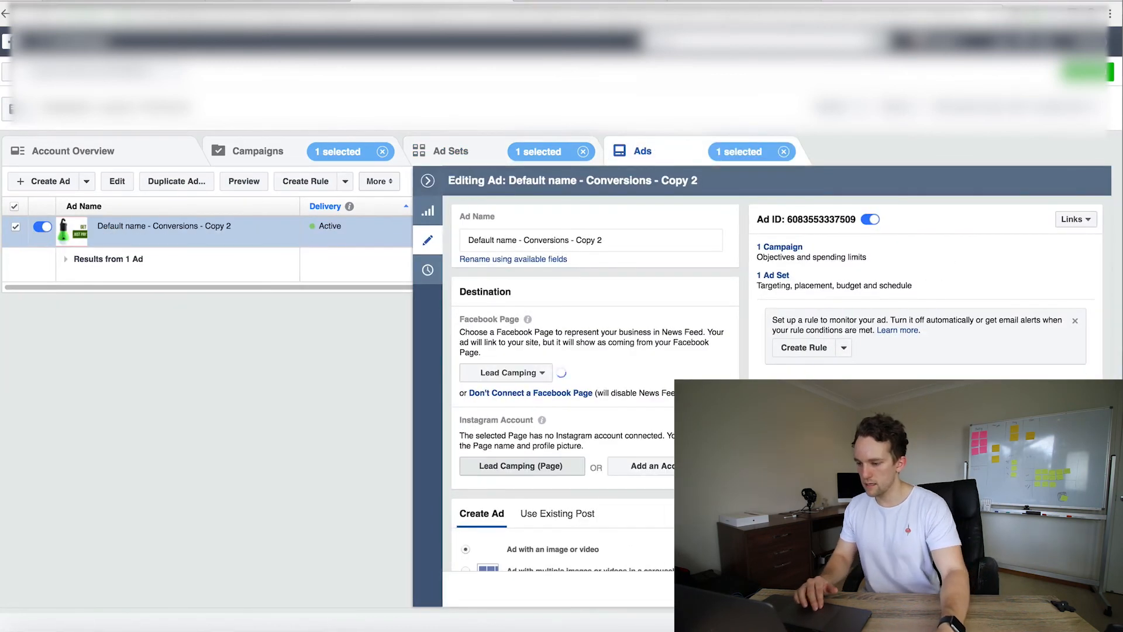
pyautogui.scroll(-4, 491, 414)
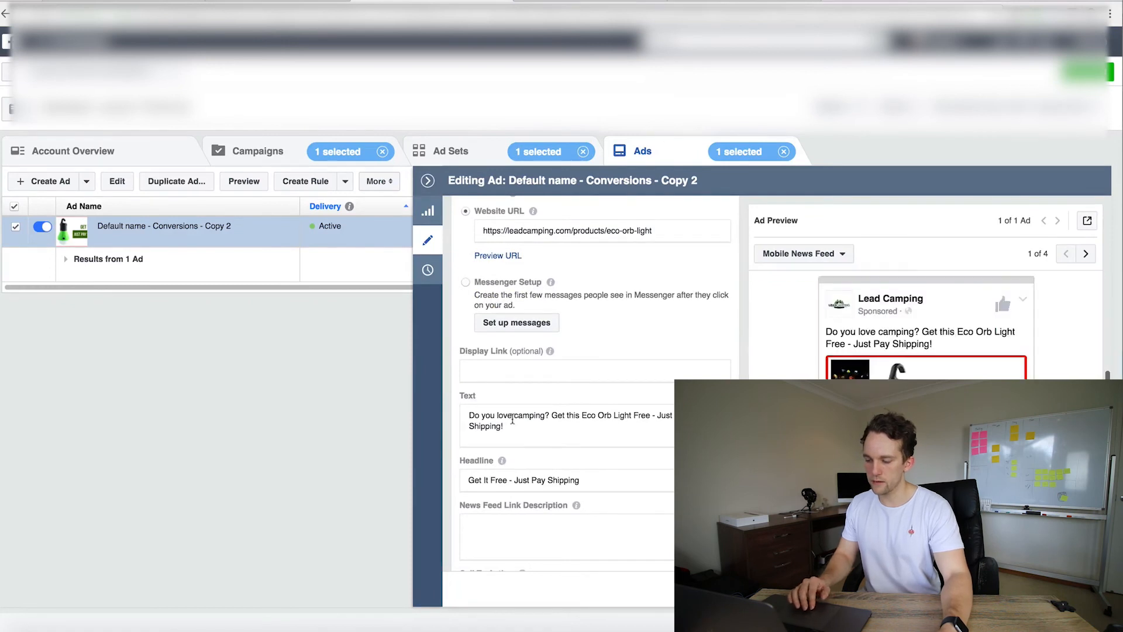
pyautogui.click(486, 425)
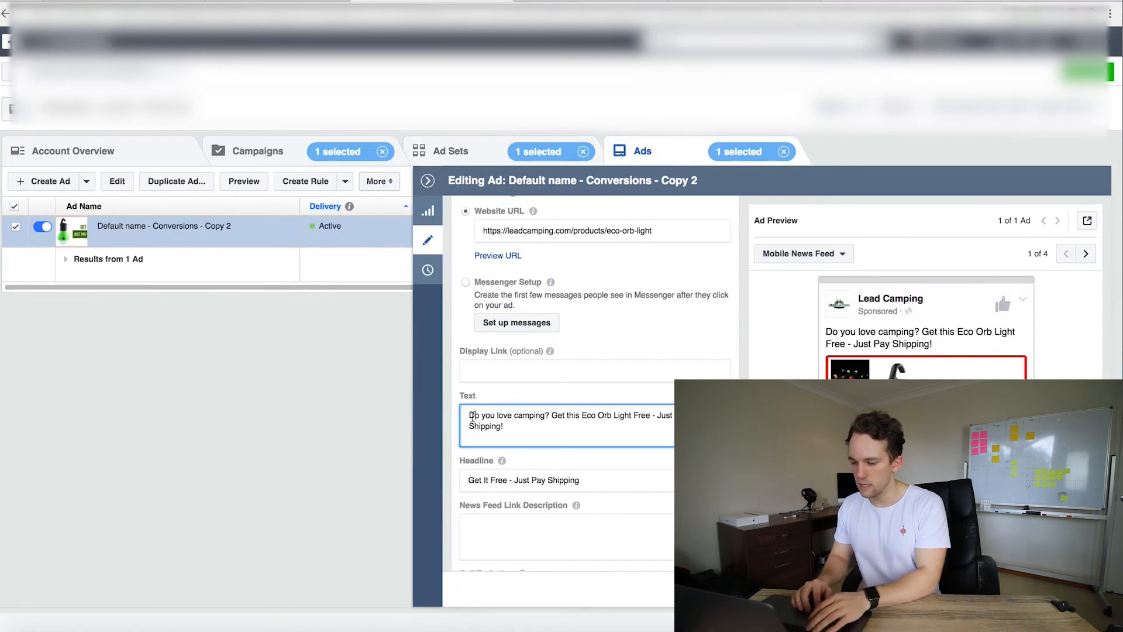
pyautogui.write('We know')
pyautogui.press('BackSpace')
pyautogui.press('BackSpace')
pyautogui.press('BackSpace')
pyautogui.press('BackSpace')
pyautogui.press('BackSpace')
pyautogui.press('BackSpace')
pyautogui.press('BackSpace')
pyautogui.write("Don't miss out")
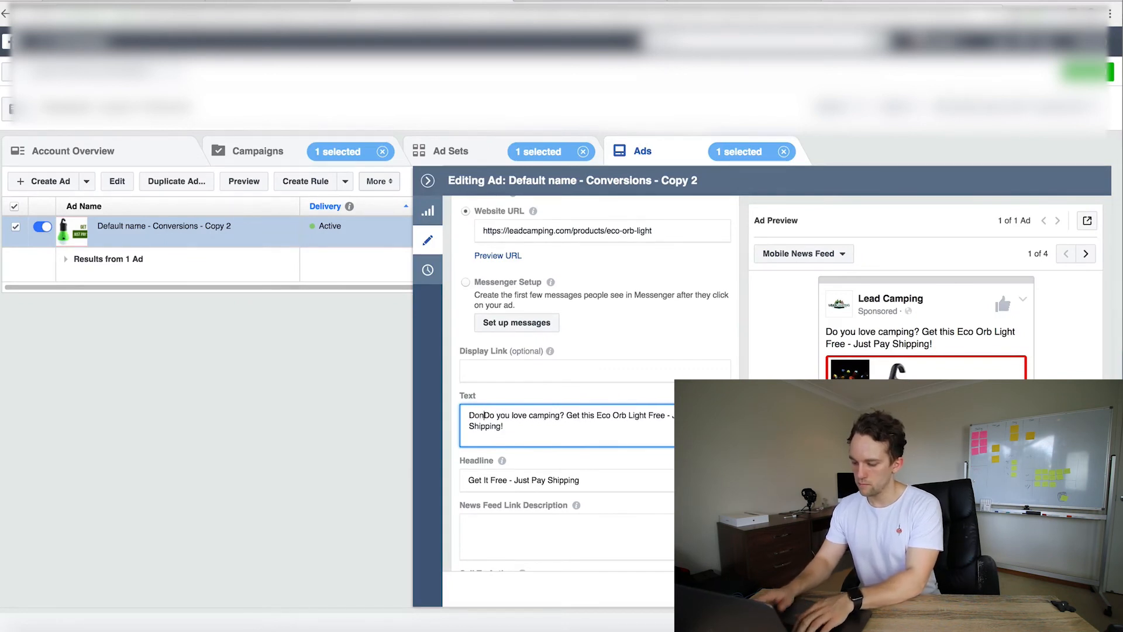
pyautogui.write('! ')
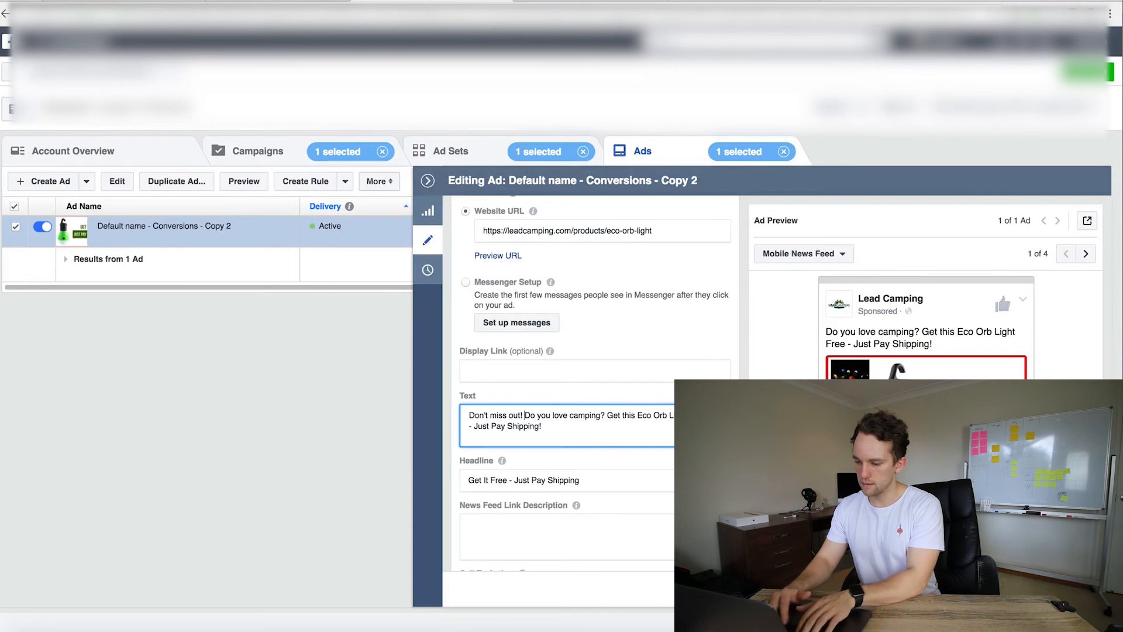
pyautogui.write('We know')
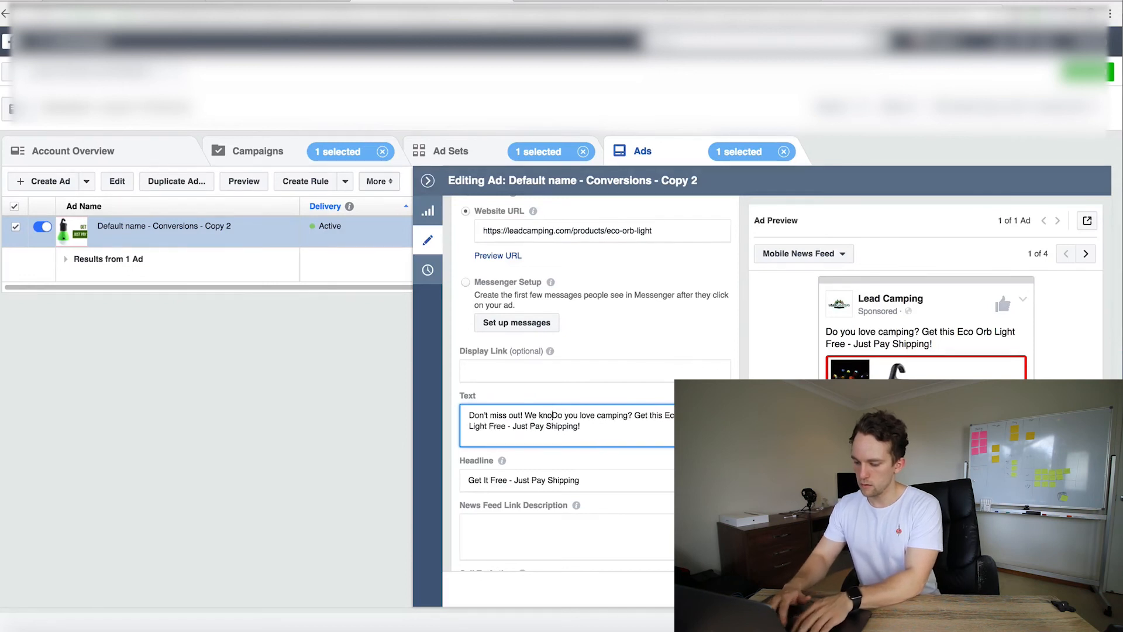
# Make the ad text read 'Don't miss out! We know you love camping. Get this Eco Orb Light Free - Just Pay Shipping!' and publish the ad
pyautogui.hotkey('shift', 'Right')
pyautogui.hotkey('shift', 'Right')
pyautogui.press('BackSpace')
pyautogui.click(638, 416)
pyautogui.press('BackSpace')
pyautogui.press('BackSpace')
pyautogui.press('BackSpace')
pyautogui.write('. G')
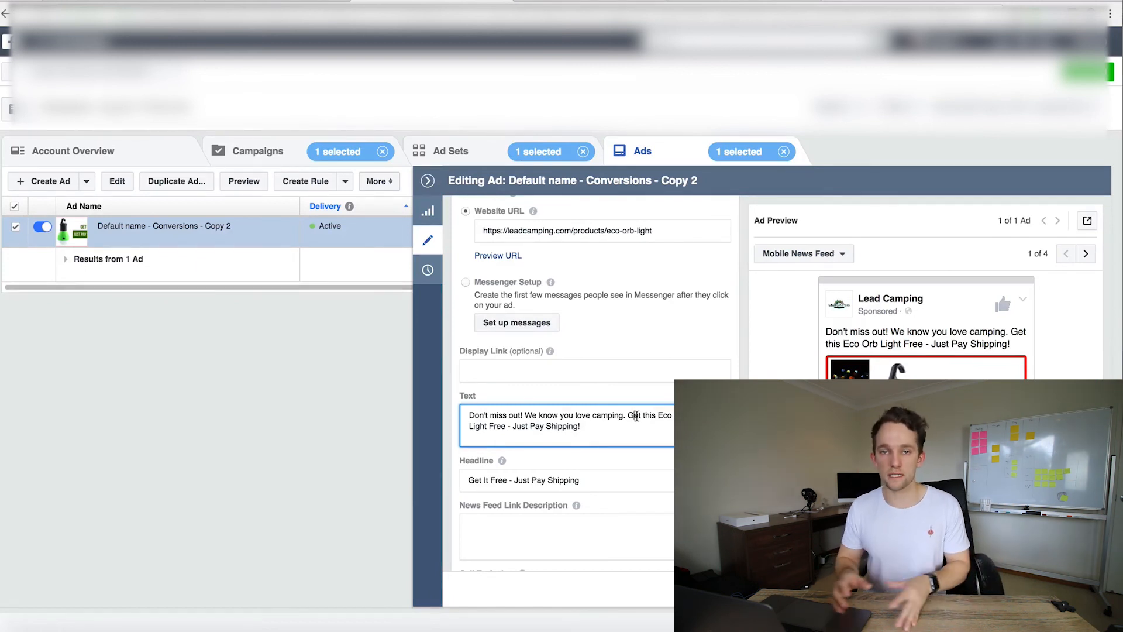
pyautogui.press('Left')
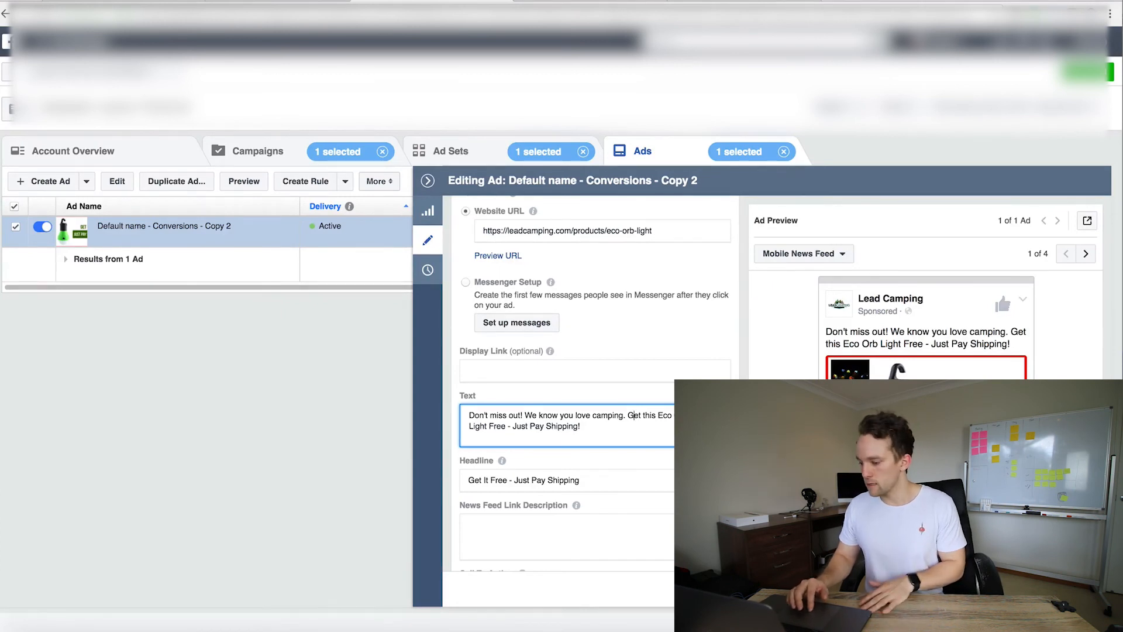
pyautogui.click(1079, 588)
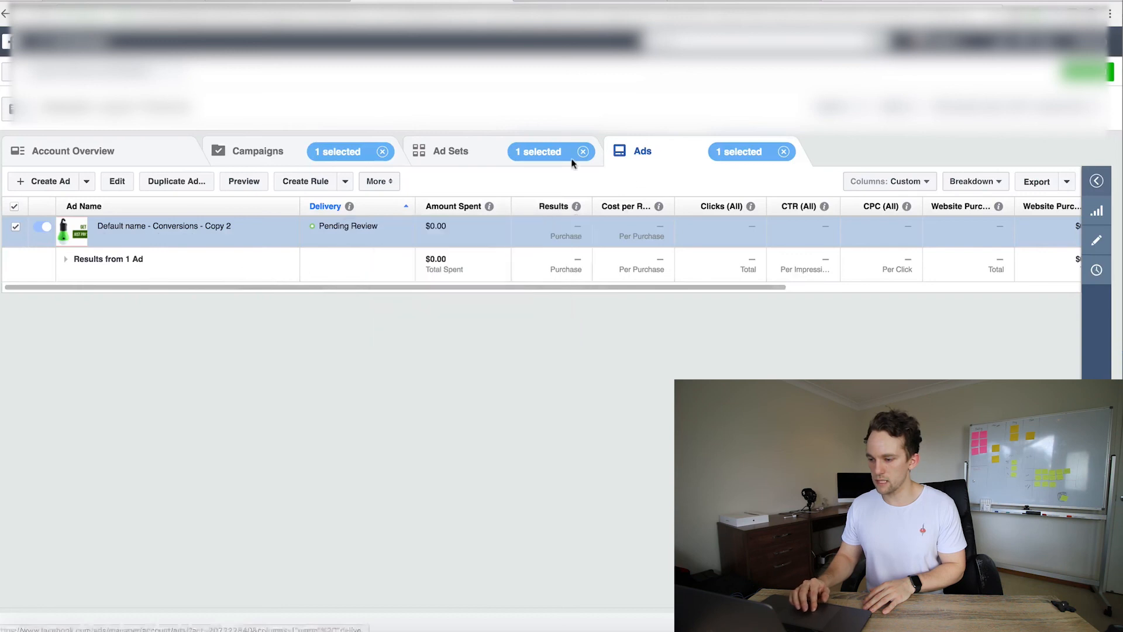
pyautogui.click(455, 156)
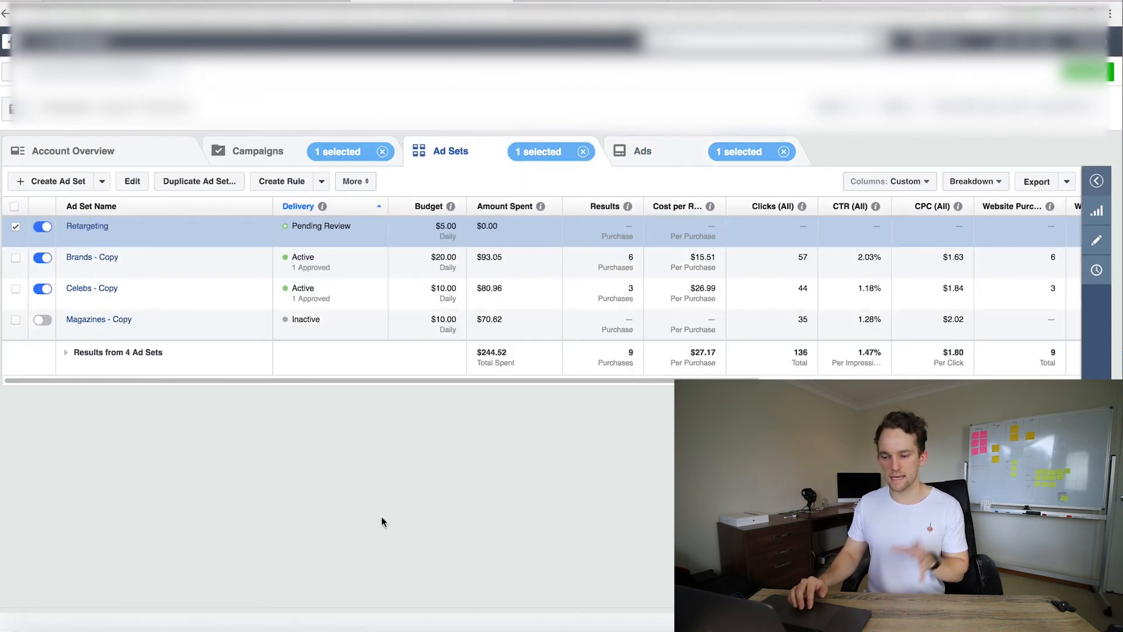